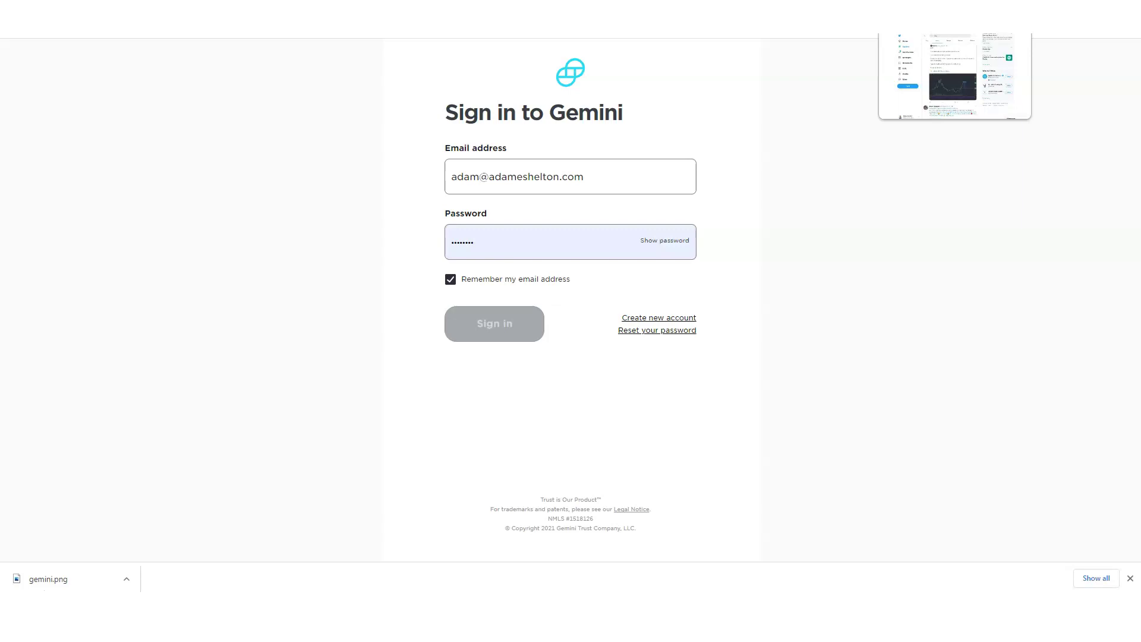
Start a new account, review the personal sign-up form, then open business account registration.
left_click(650, 323)
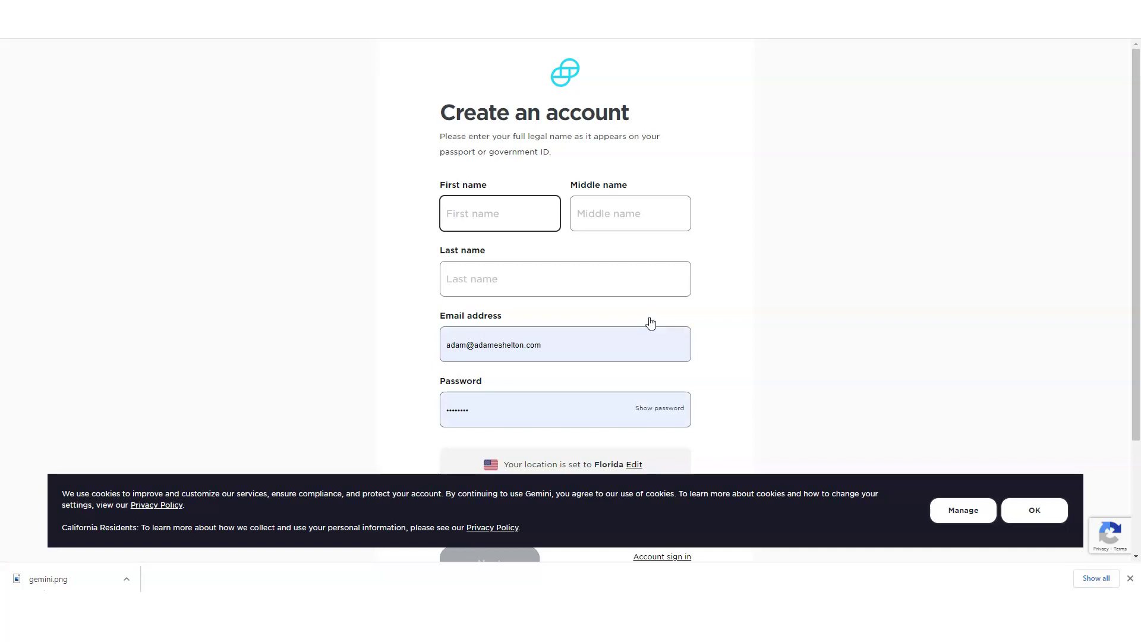
scroll(650, 323, "down", 3)
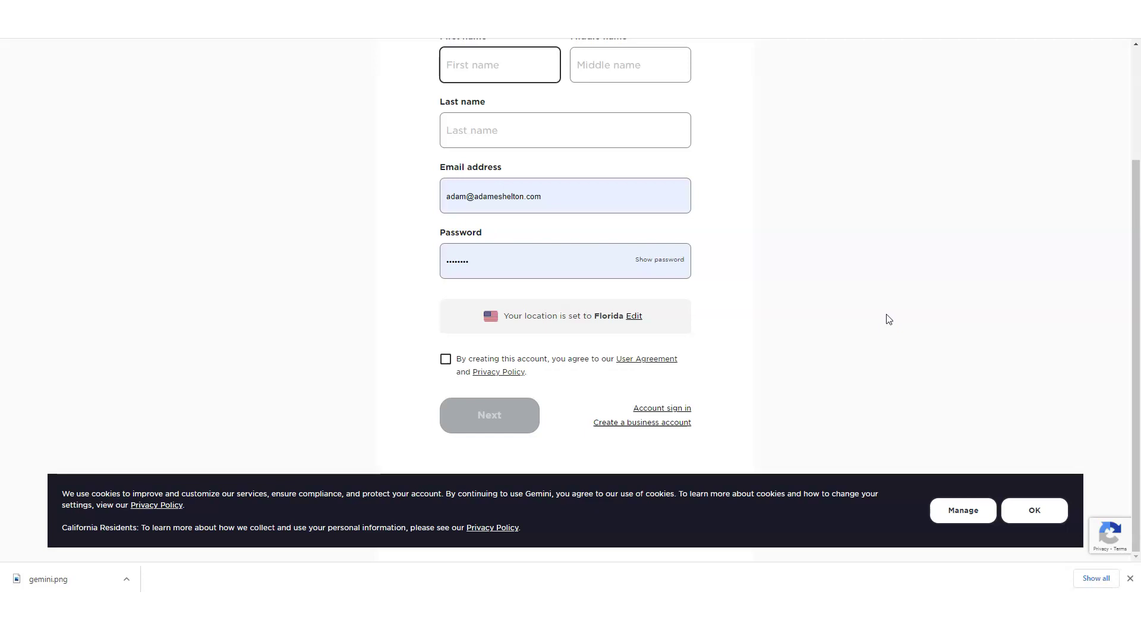
left_click(616, 423)
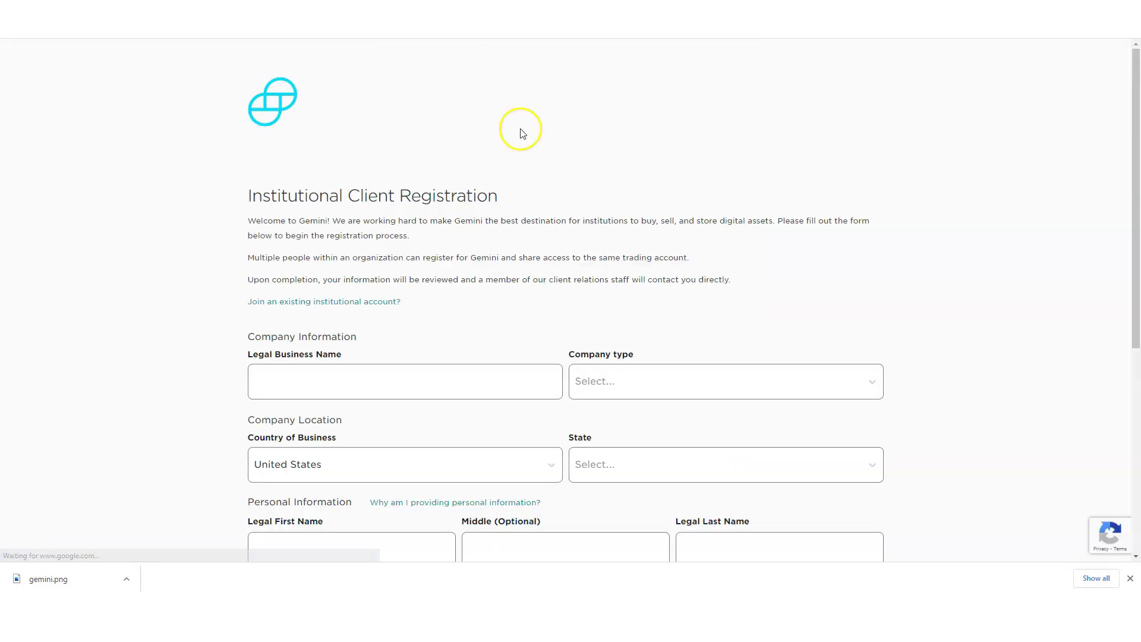
Browse the Institutional Client Registration form, then return to the personal sign-up form.
scroll(540, 173, "down", 2)
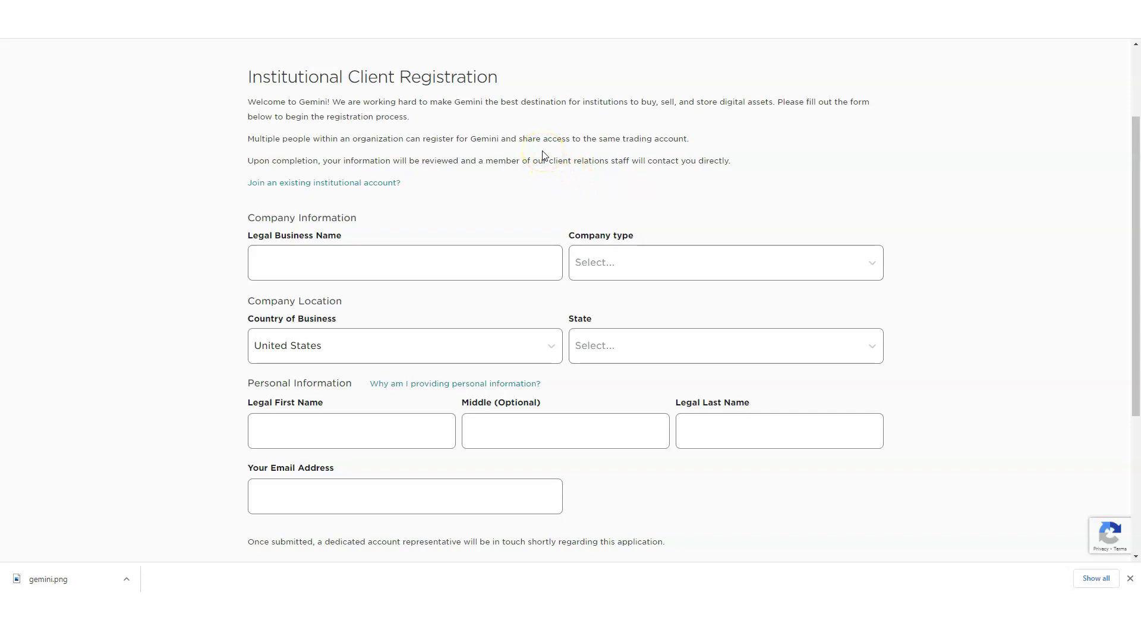
scroll(499, 284, "down", 4)
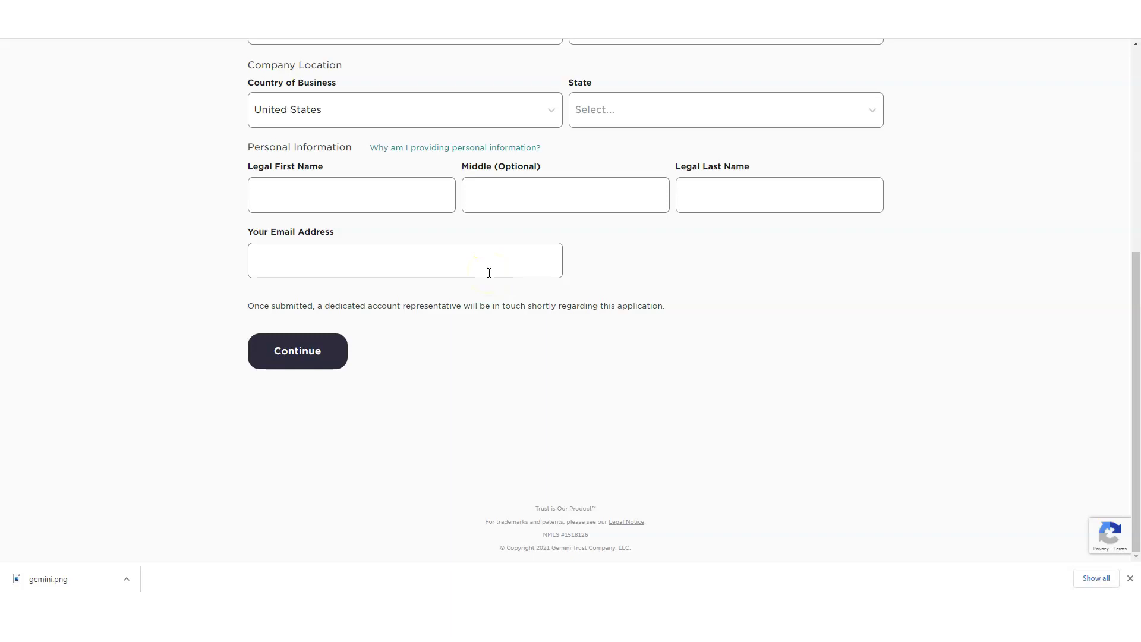
scroll(41, 208, "up", 5)
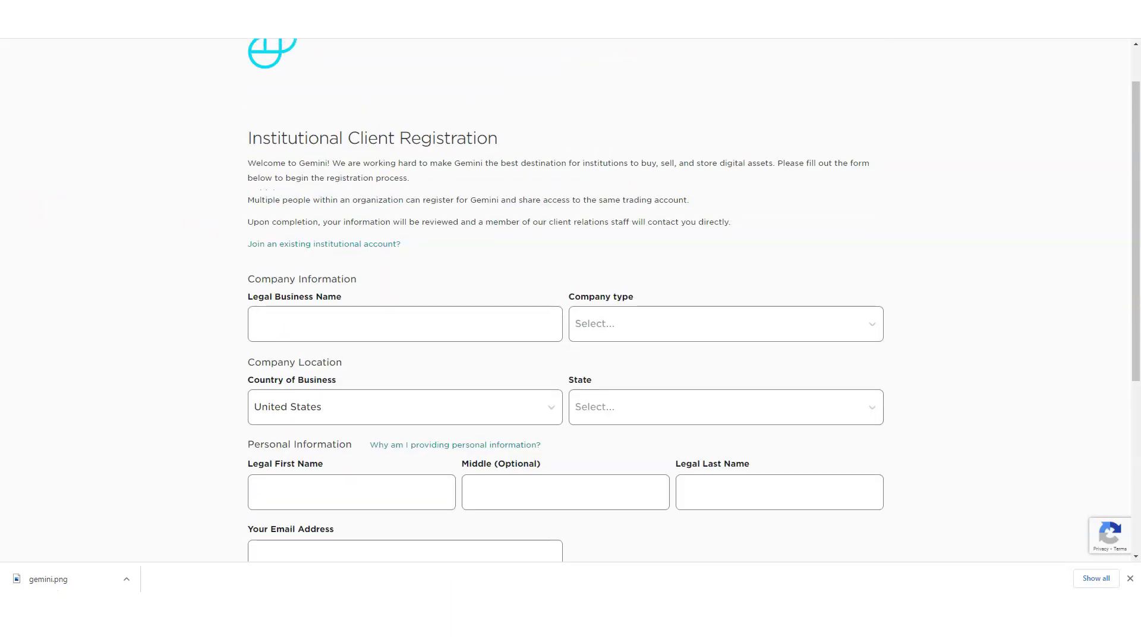
key("alt+Left")
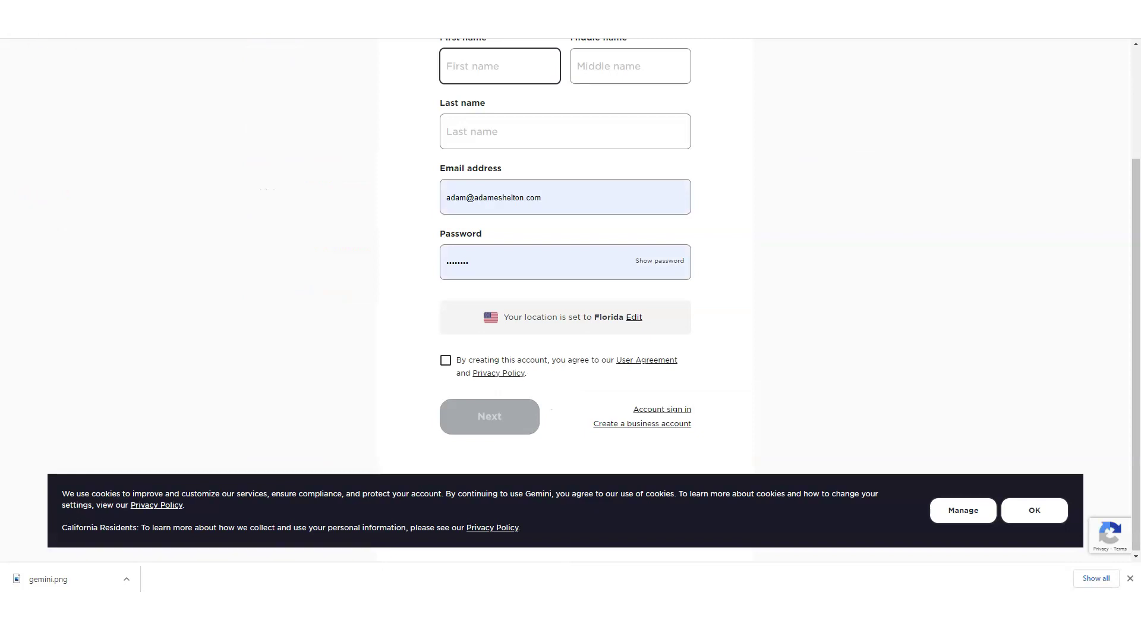
Scroll to the top of the sign-up form and dismiss the cookie banner via Manage.
scroll(892, 253, "up", 2)
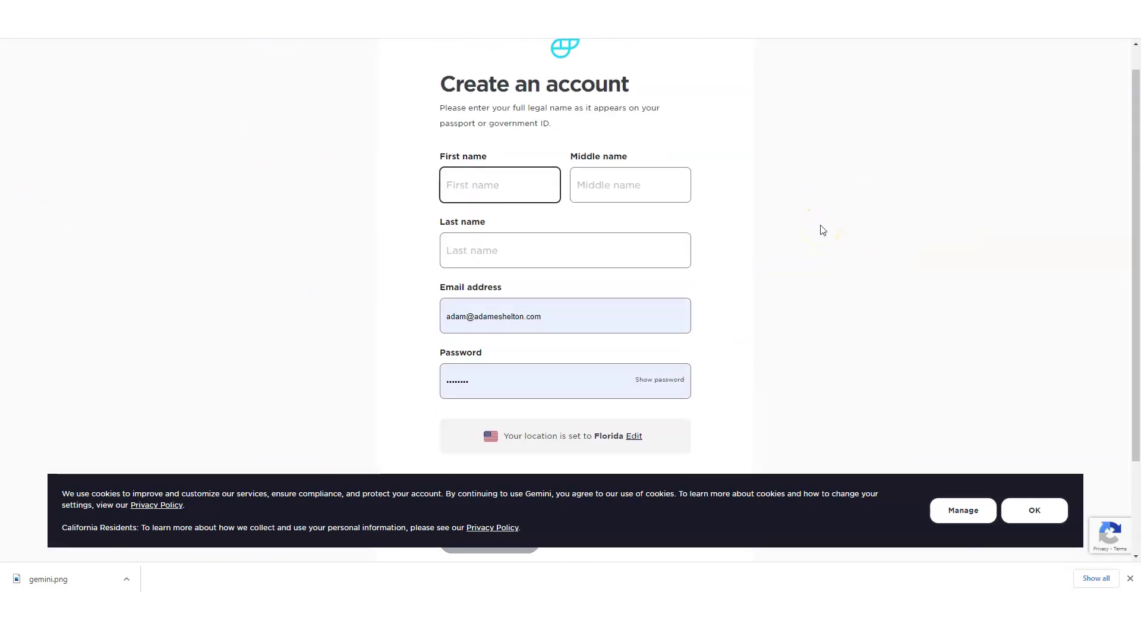
left_click(799, 239)
scroll(791, 281, "up", 1)
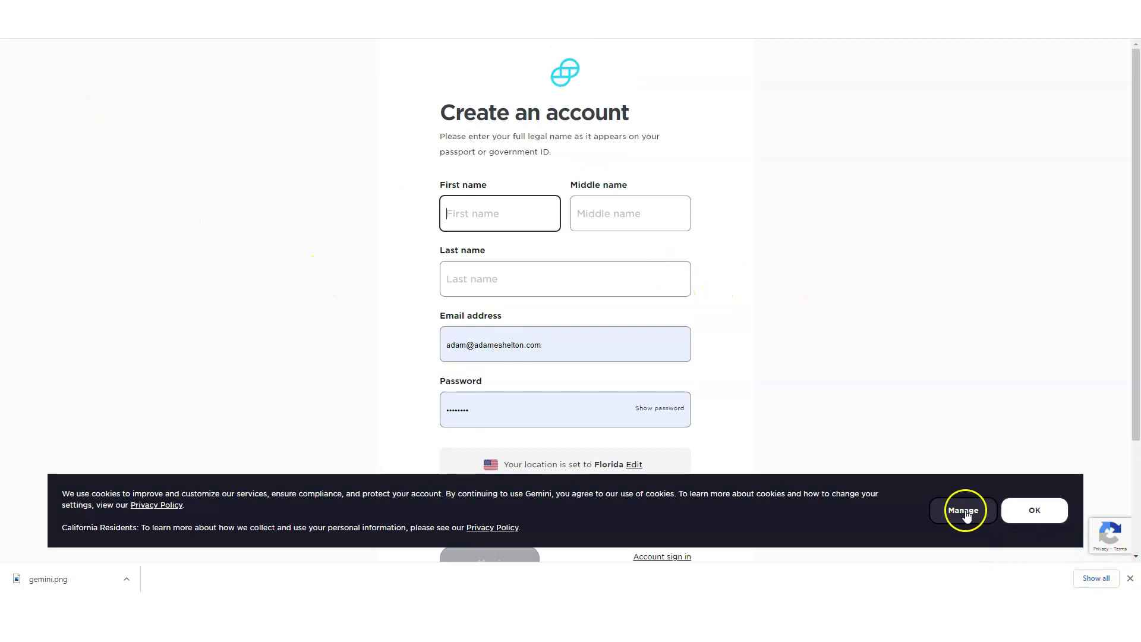
left_click(1034, 511)
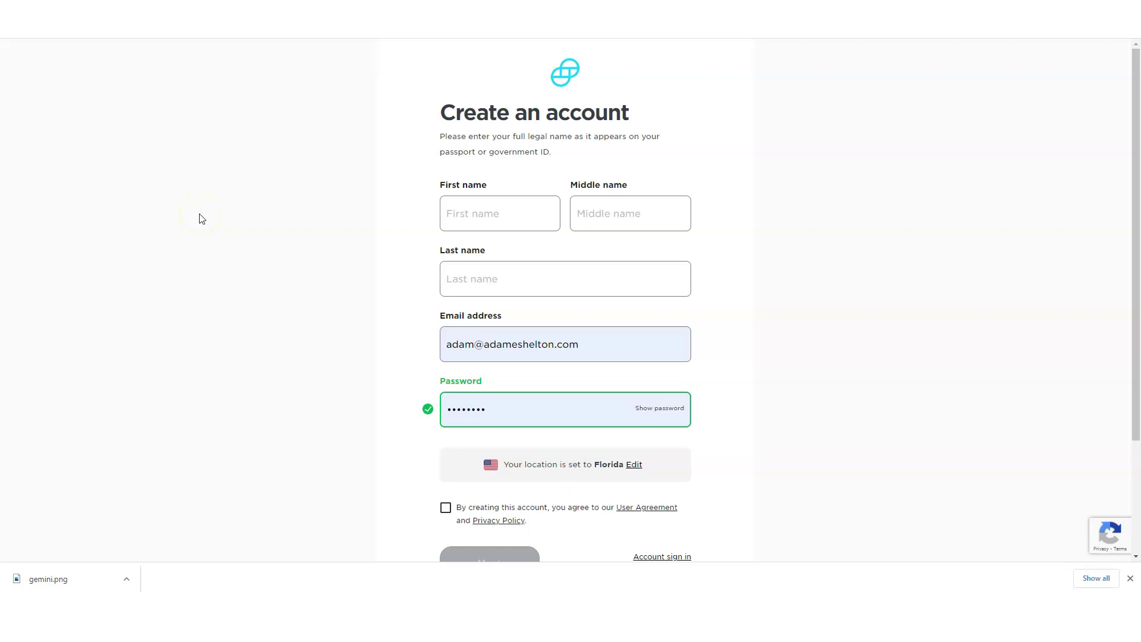
Sign in with the saved autofill login to reach the $69.91 portfolio.
left_click(200, 218)
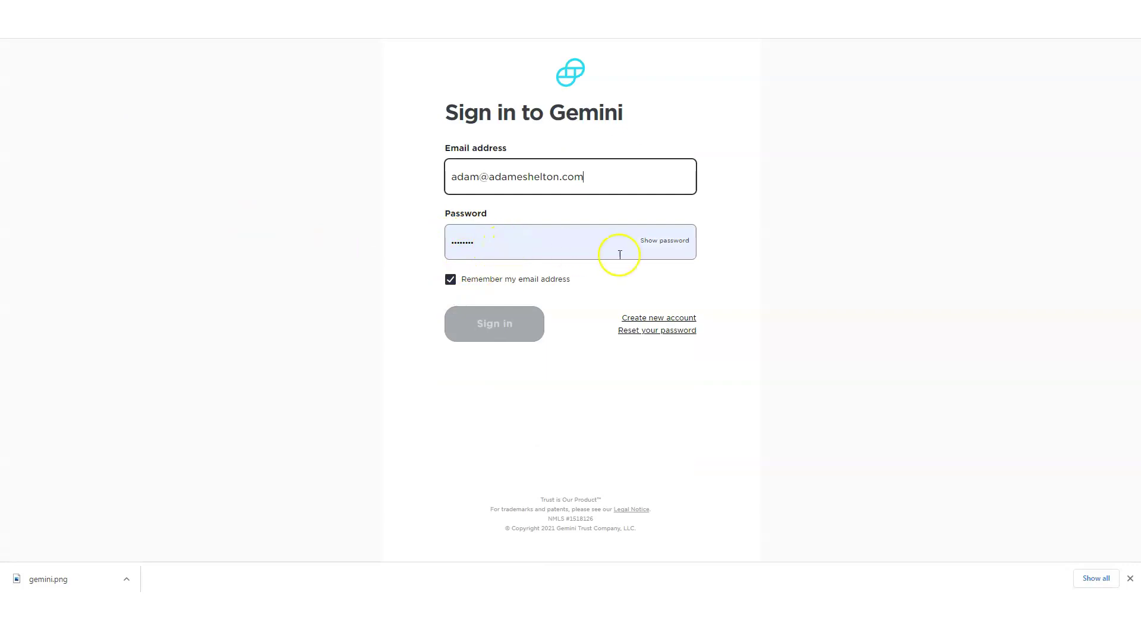
left_click(491, 249)
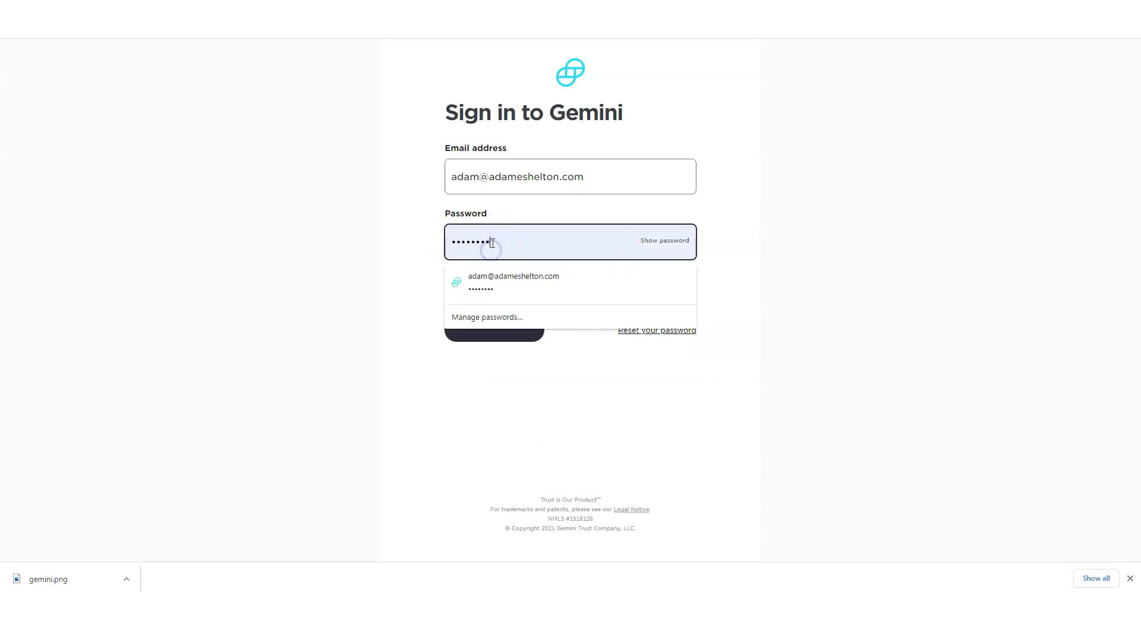
left_click(491, 287)
left_click(488, 325)
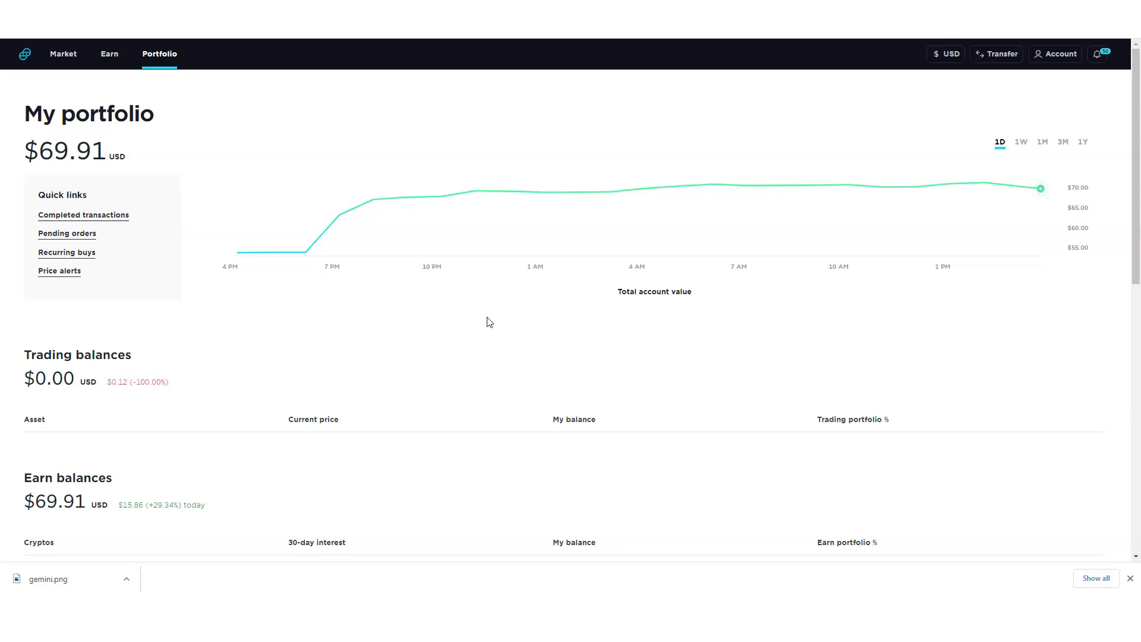
Log out of the Gemini account from the Account menu.
left_click(1064, 59)
left_click(990, 185)
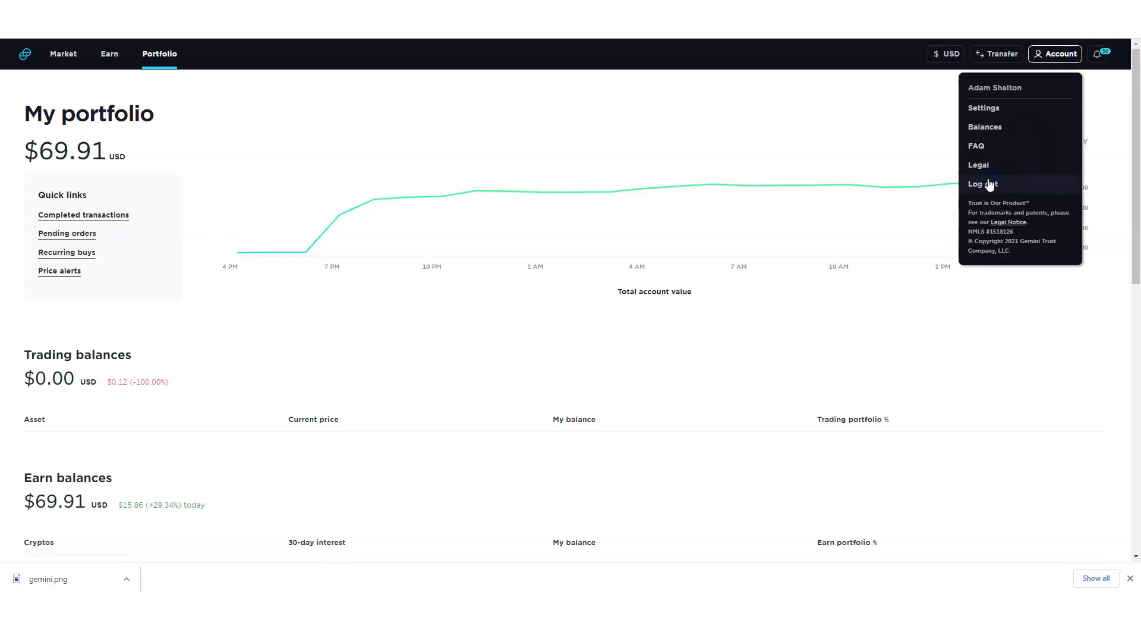
left_click(989, 185)
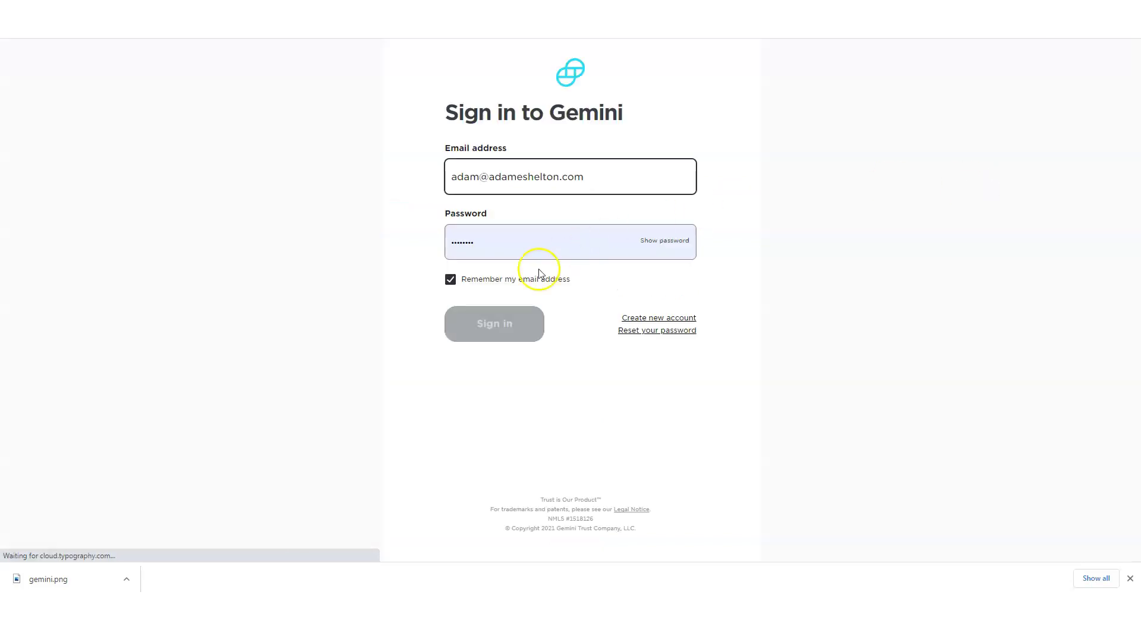
Sign back in with the autofilled credentials to reach the SMS code prompt.
left_click(551, 240)
left_click(884, 188)
left_click(477, 327)
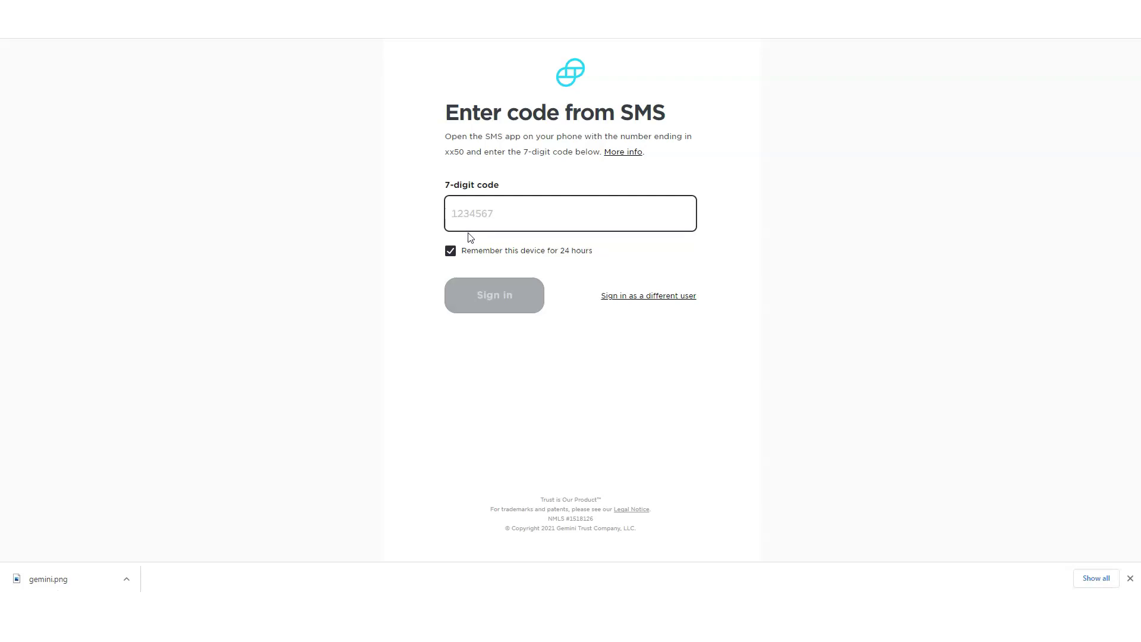
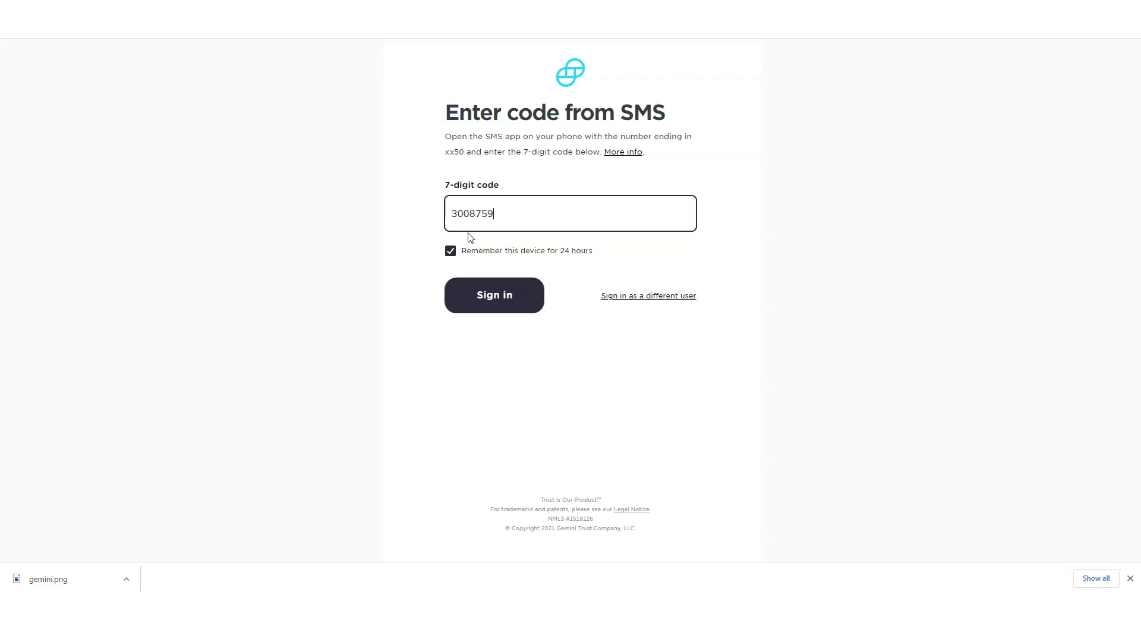
Enter the 7-digit SMS verification code and sign in to the Market page.
left_click(494, 296)
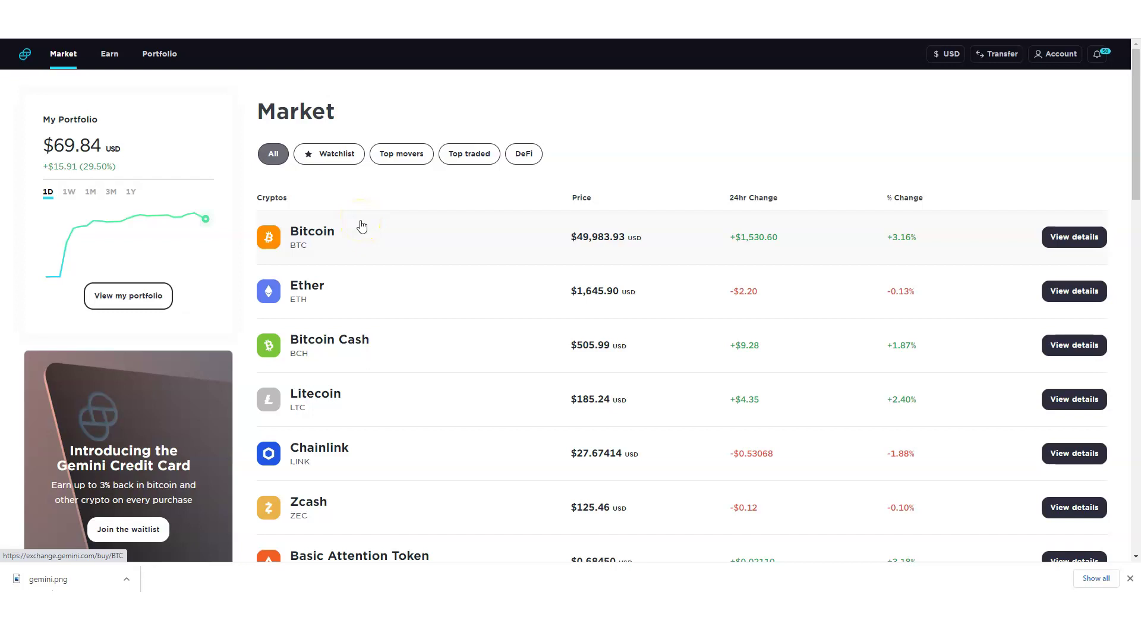
scroll(377, 262, "down", 20)
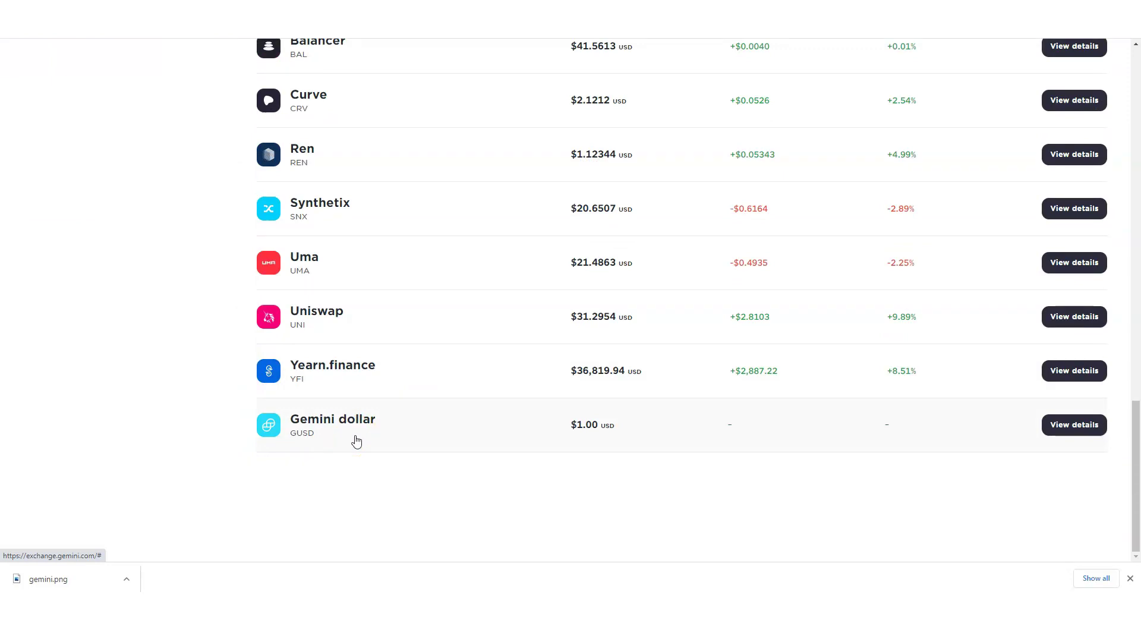
scroll(347, 416, "up", 12)
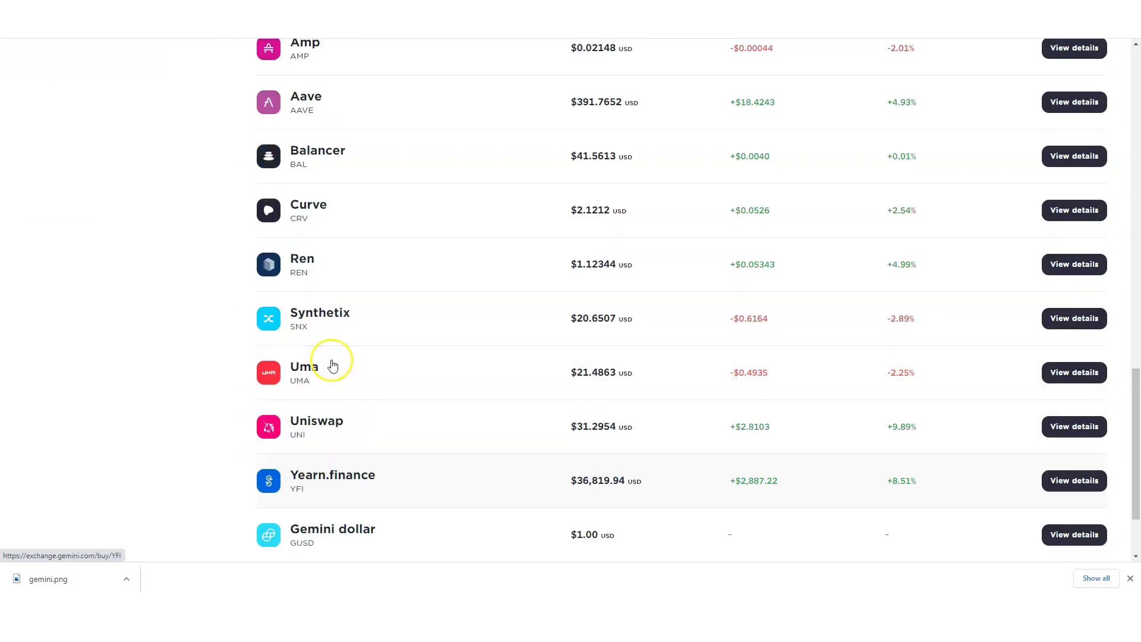
scroll(333, 365, "up", 8)
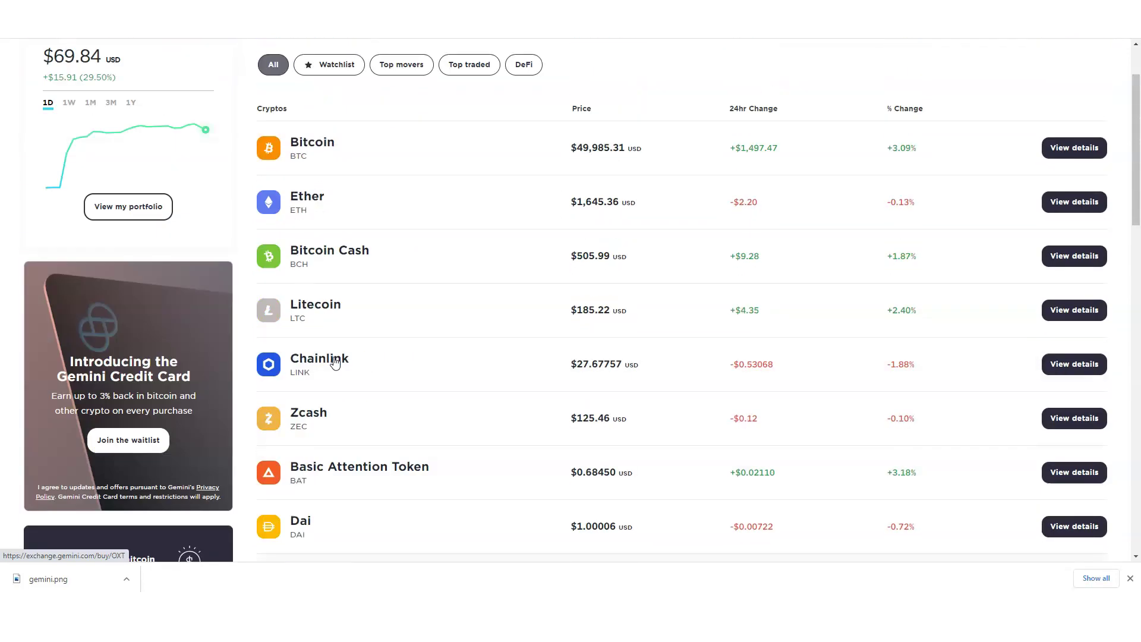
left_click(363, 359)
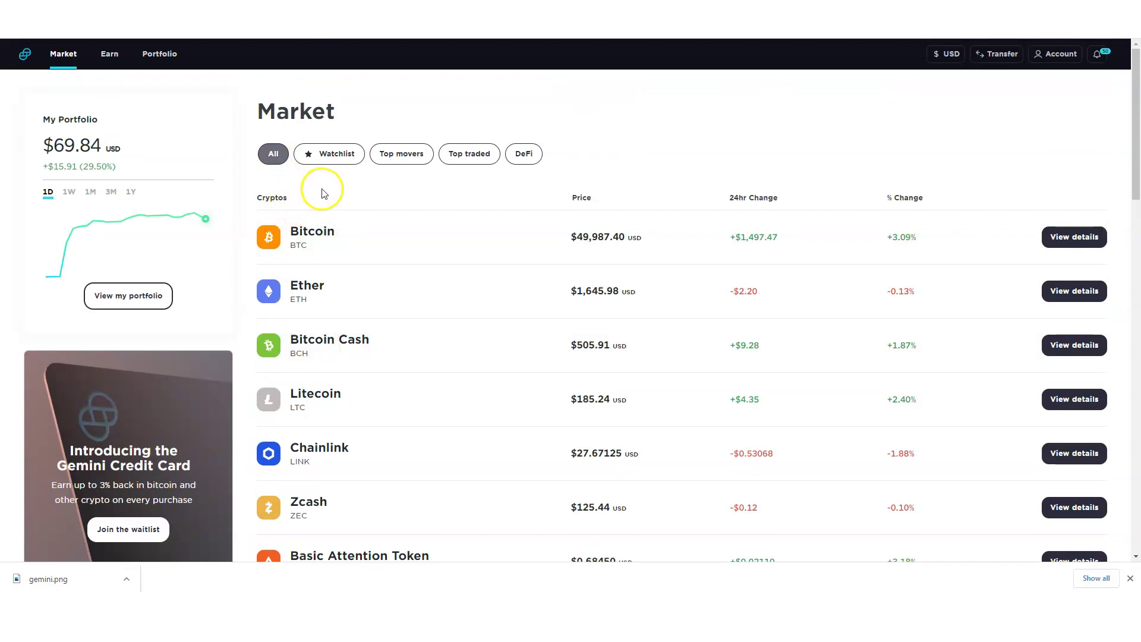
left_click(325, 153)
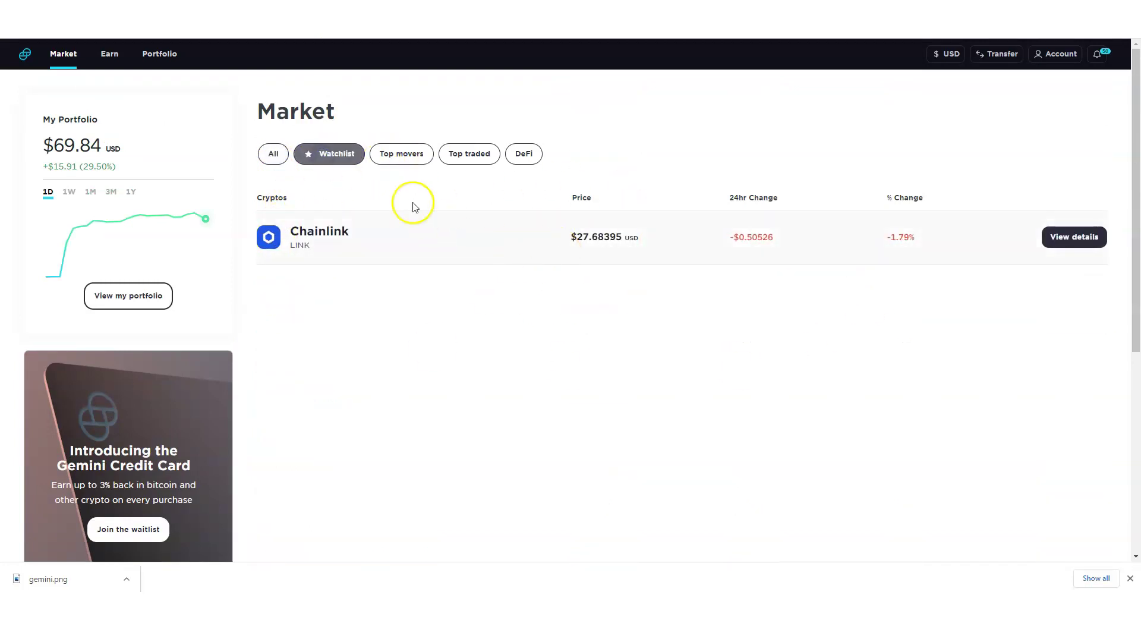
left_click(402, 156)
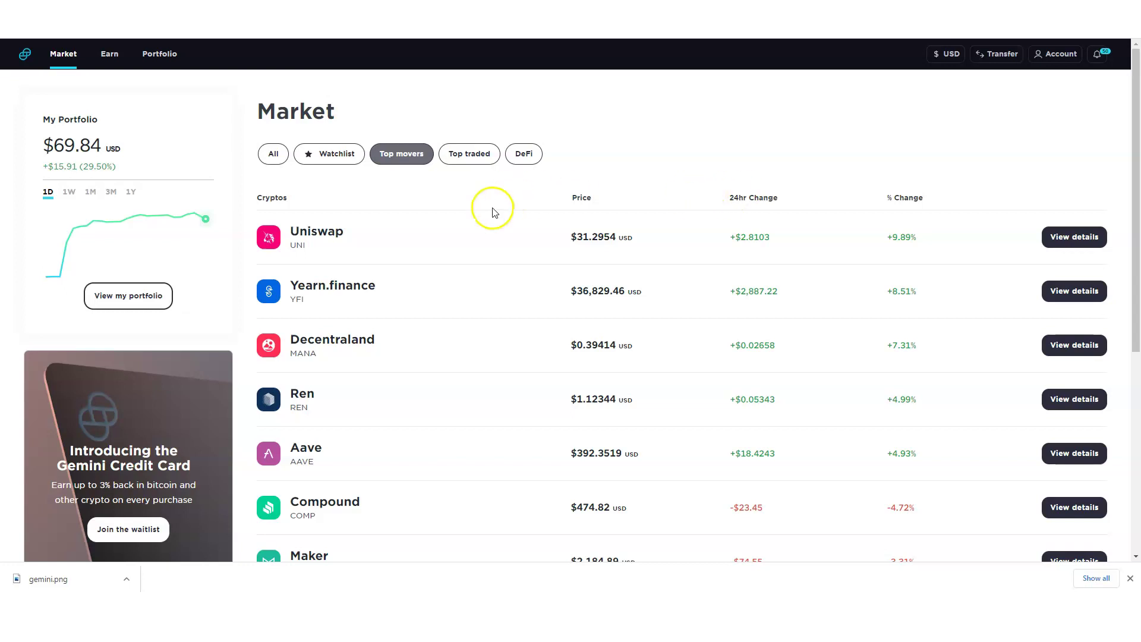
left_click(462, 157)
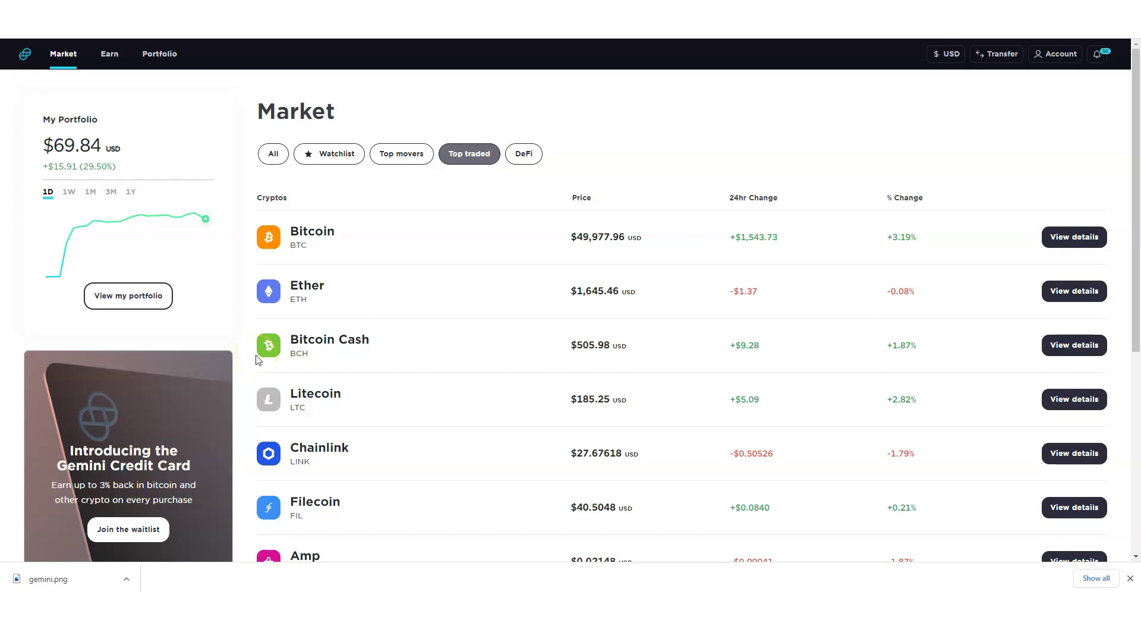
left_click(523, 153)
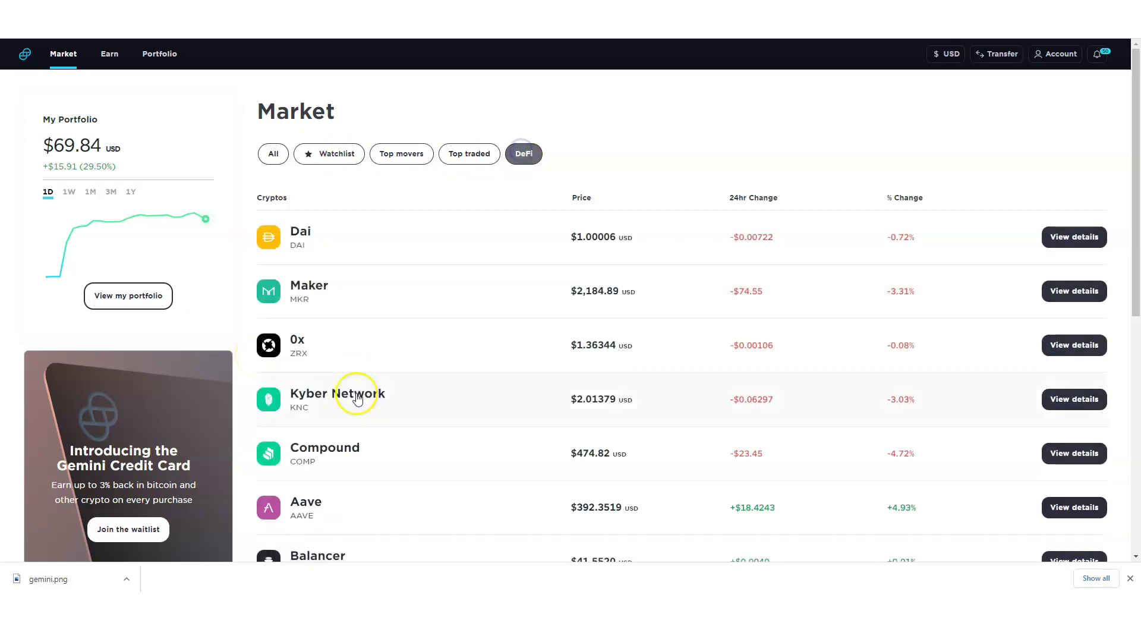
scroll(369, 327, "down", 3)
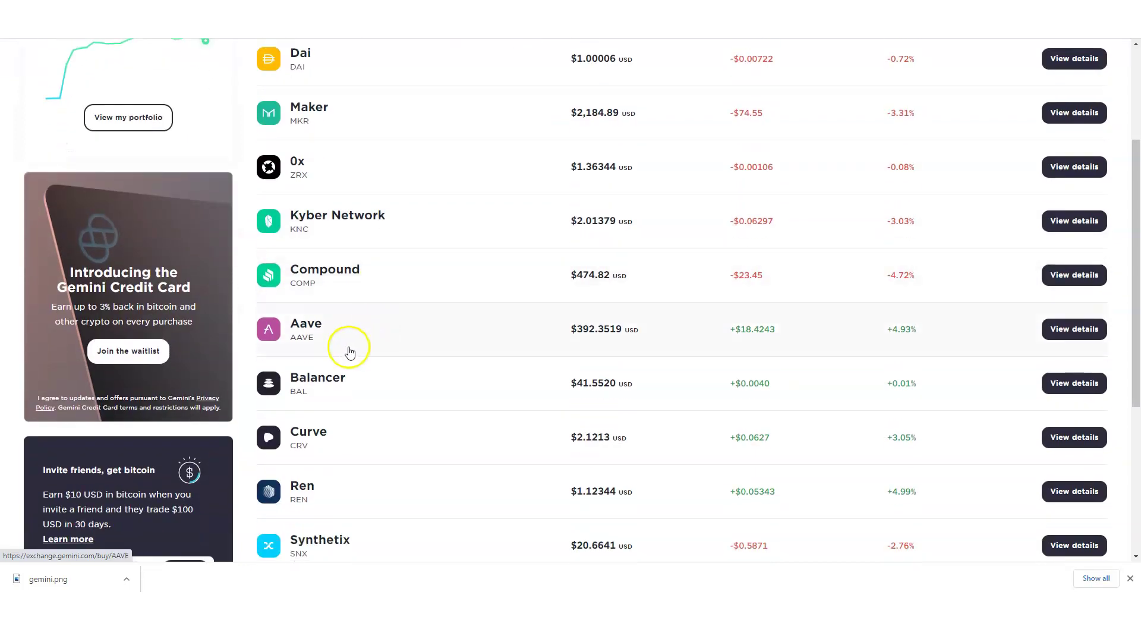
scroll(365, 341, "down", 4)
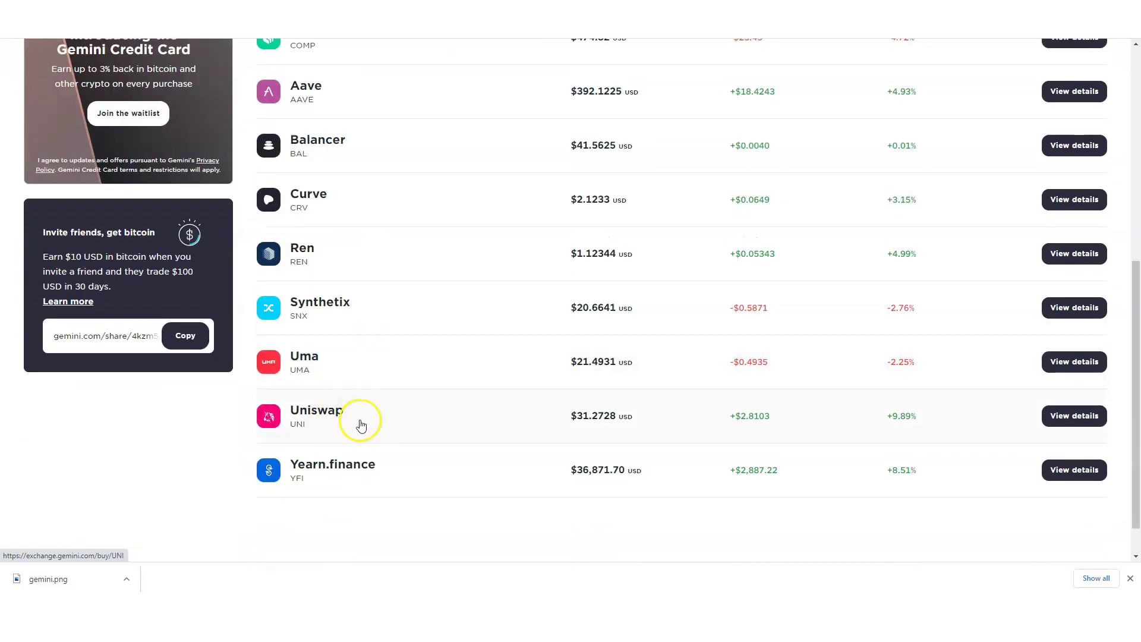
scroll(362, 419, "up", 7)
left_click(271, 152)
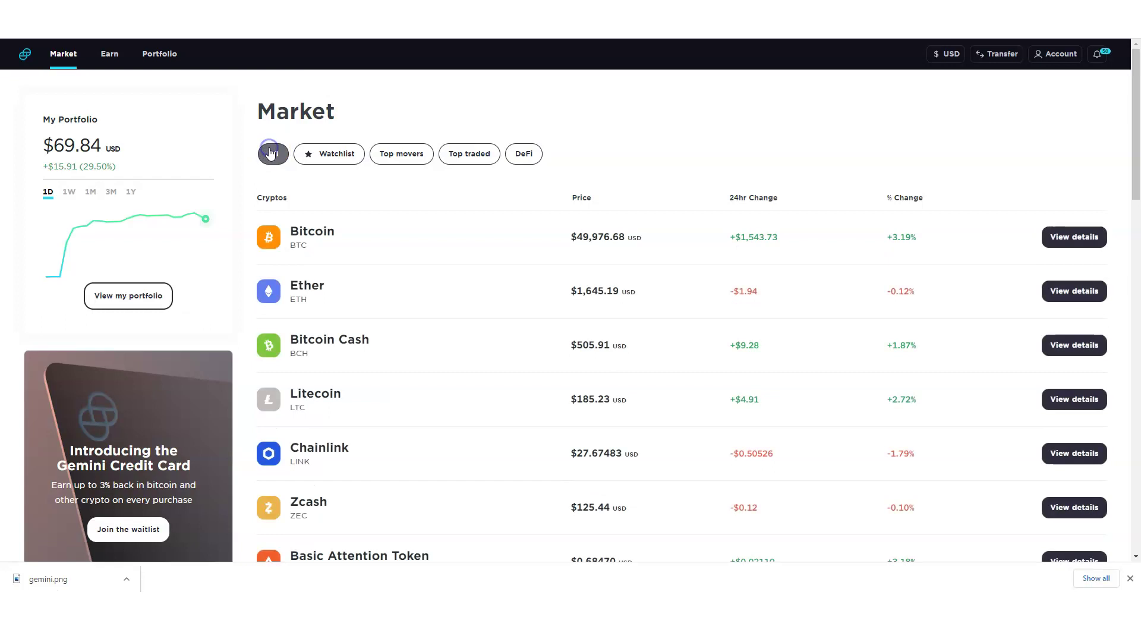
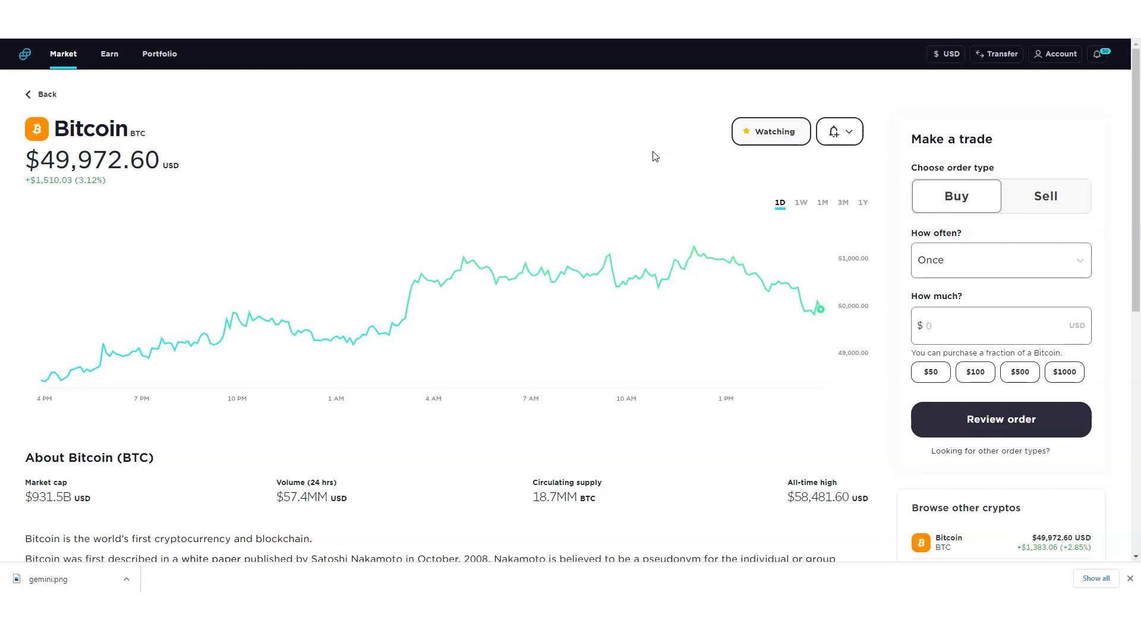
Create a custom Bitcoin price alert that triggers at $47,000.
left_click(851, 129)
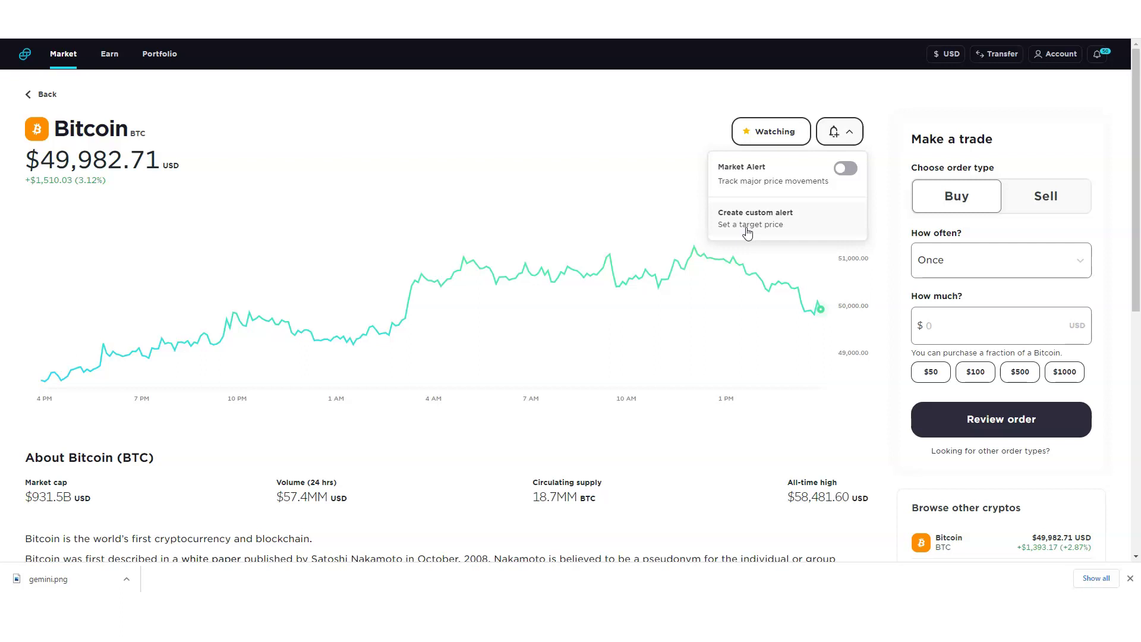
left_click(747, 232)
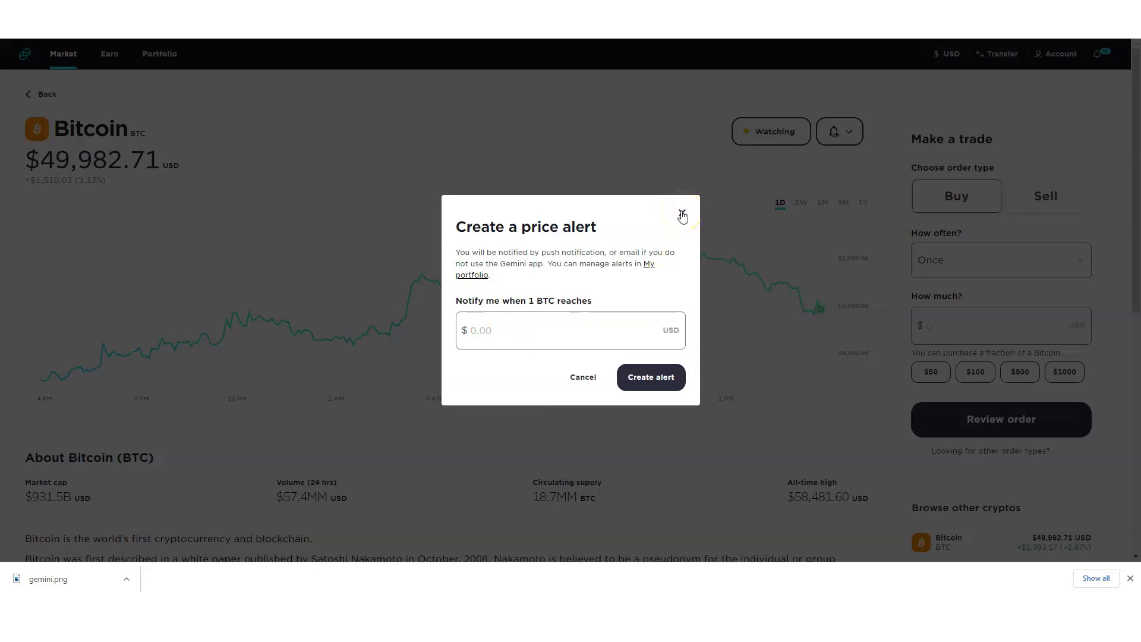
left_click(499, 330)
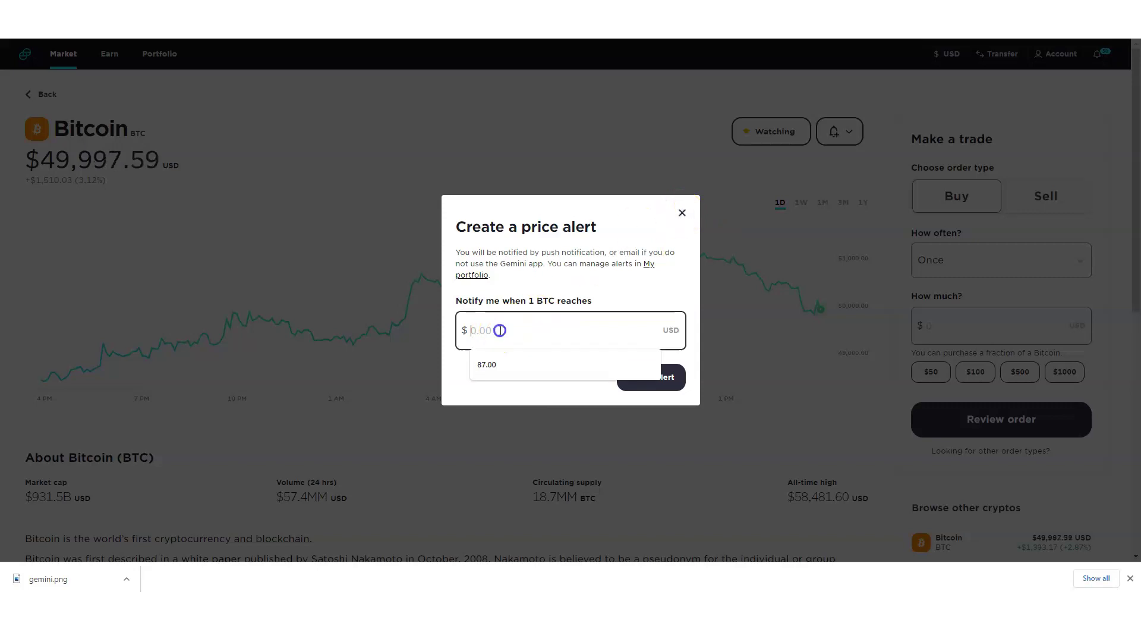
type("47000")
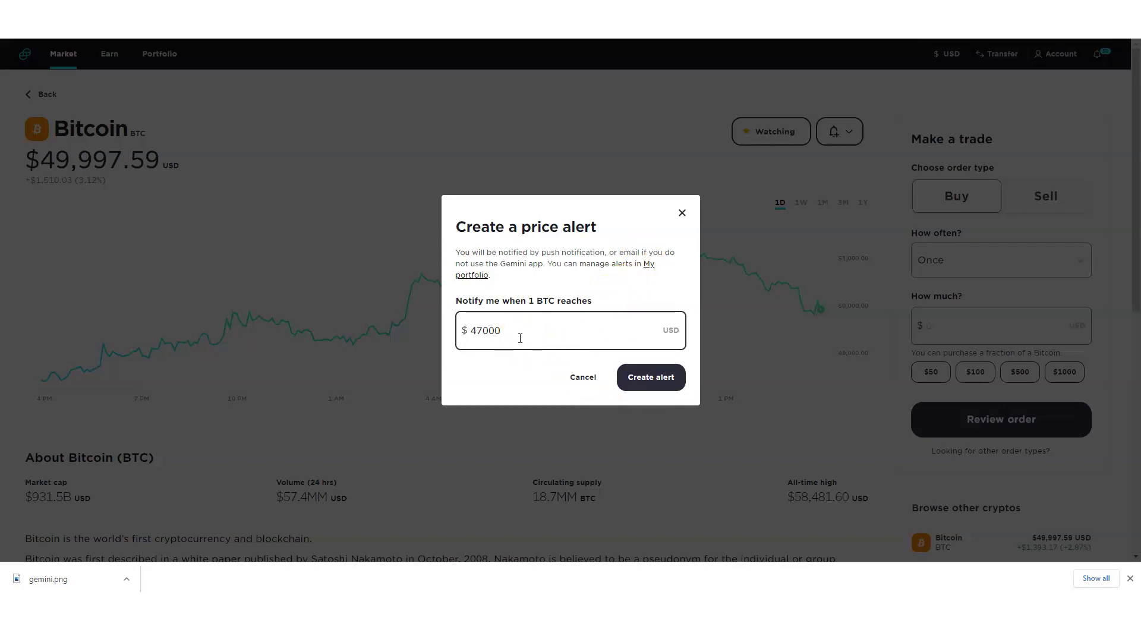
left_click(654, 380)
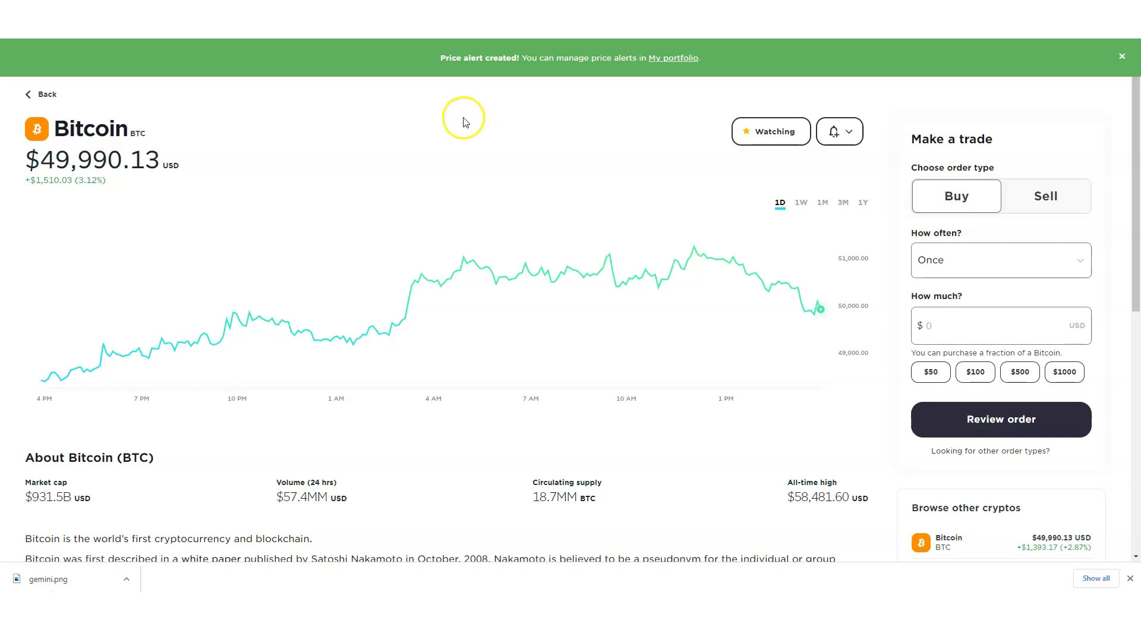
scroll(447, 123, "down", 2)
scroll(447, 124, "up", 2)
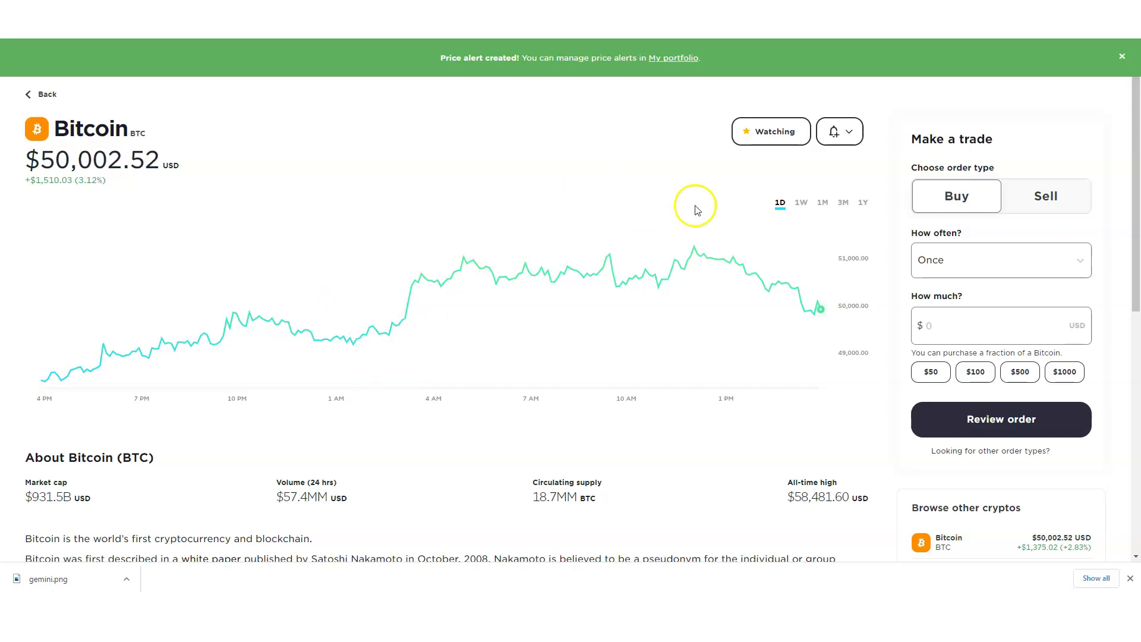
left_click(801, 203)
left_click(844, 203)
left_click(863, 203)
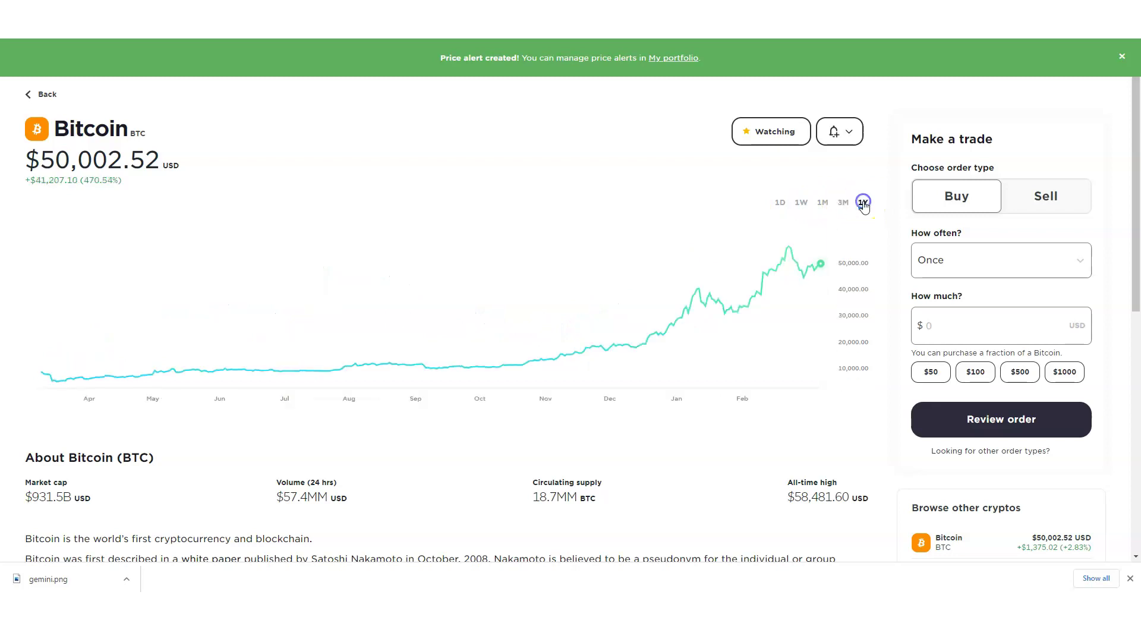
left_click(780, 202)
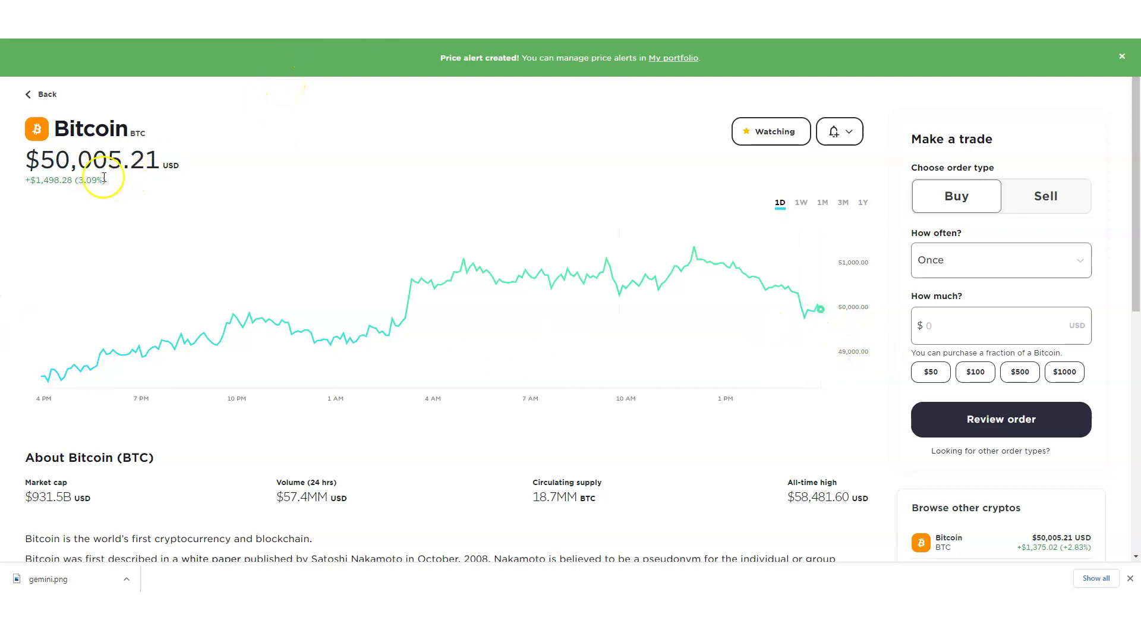
left_click_drag(23, 180, 114, 181)
left_click(345, 159)
scroll(354, 110, "down", 3)
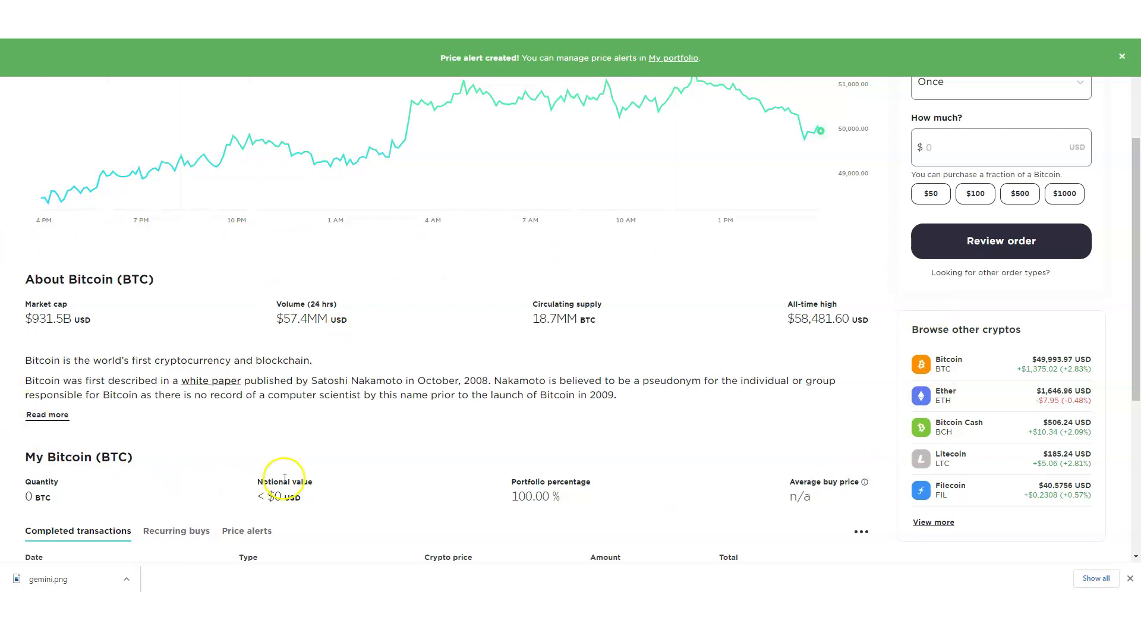
mouse_move(49, 320)
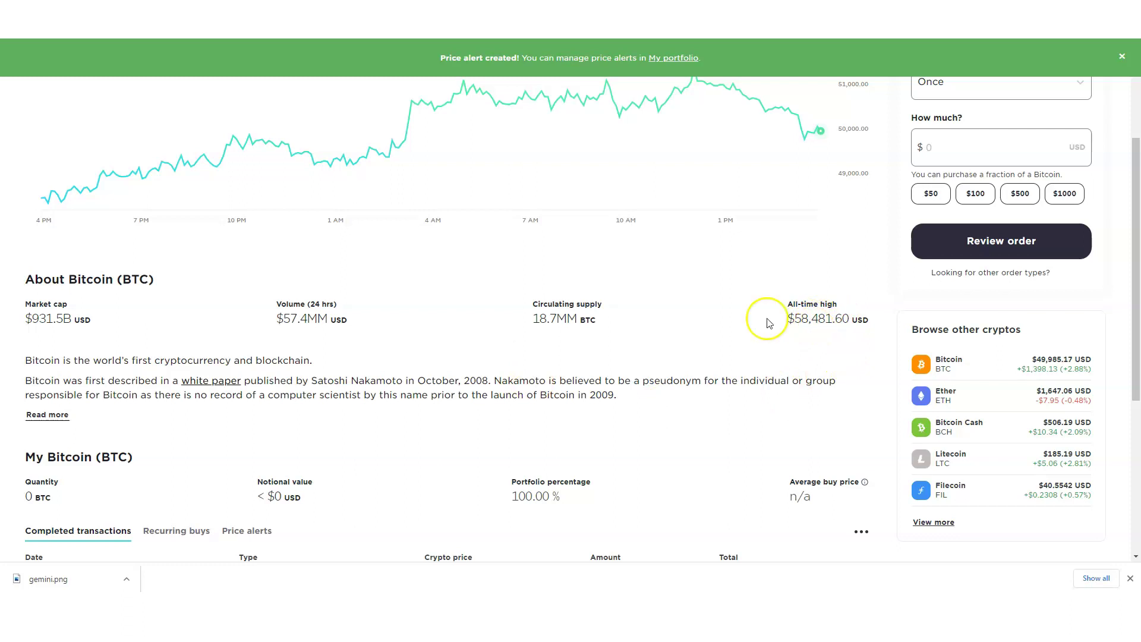
scroll(10, 344, "down", 2)
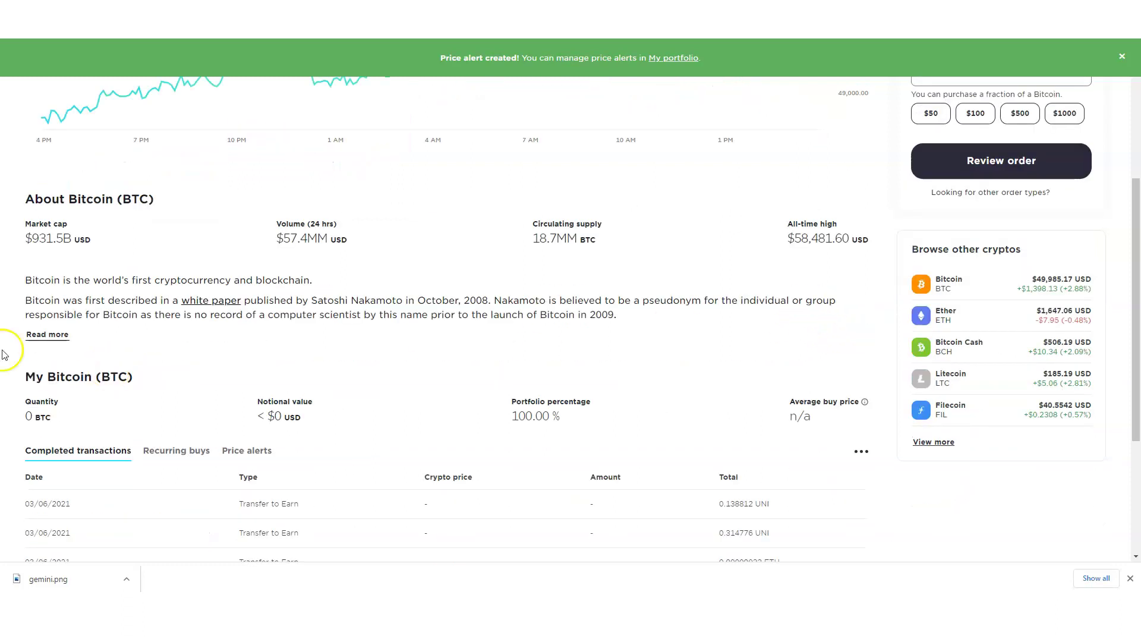
left_click(45, 296)
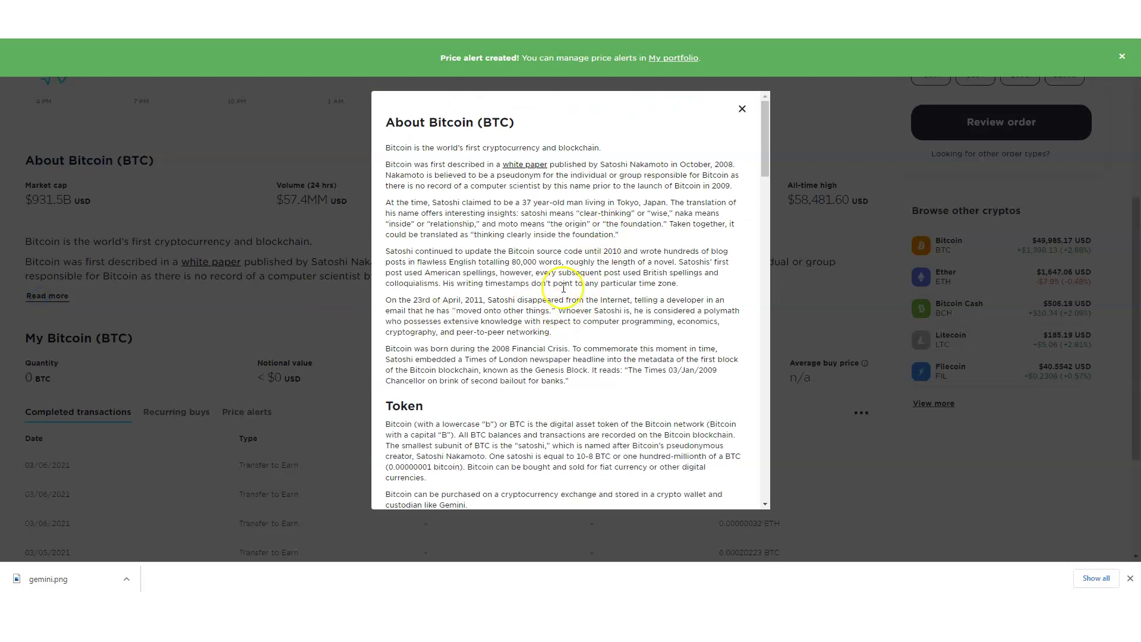
scroll(493, 232, "down", 5)
scroll(492, 232, "up", 1)
scroll(511, 285, "down", 14)
scroll(538, 371, "down", 8)
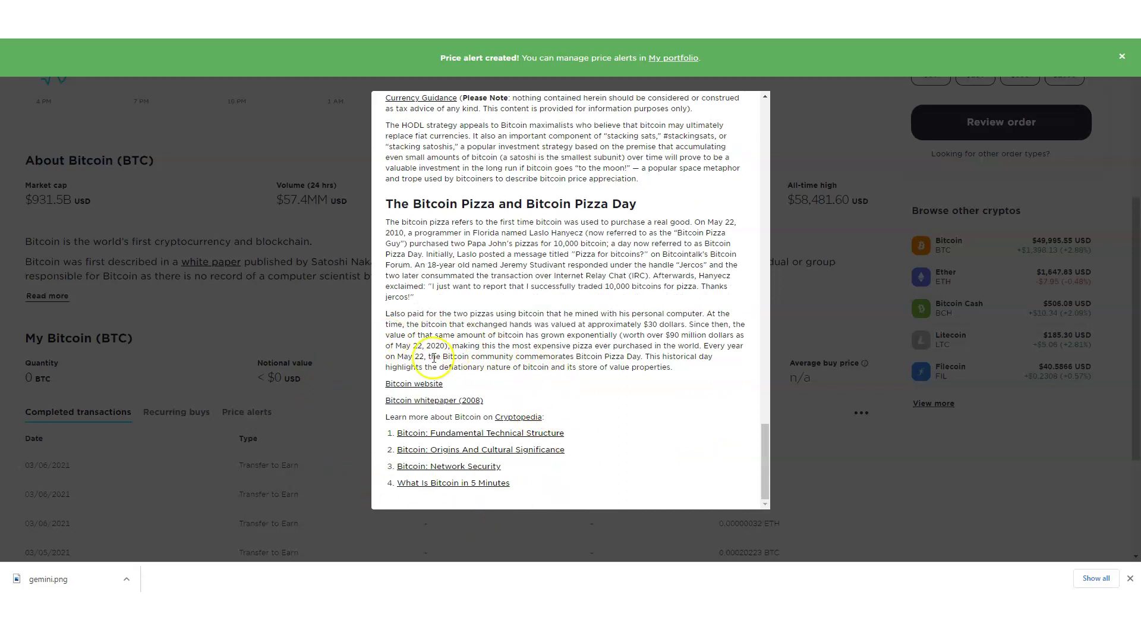
left_click(314, 320)
scroll(438, 376, "down", 2)
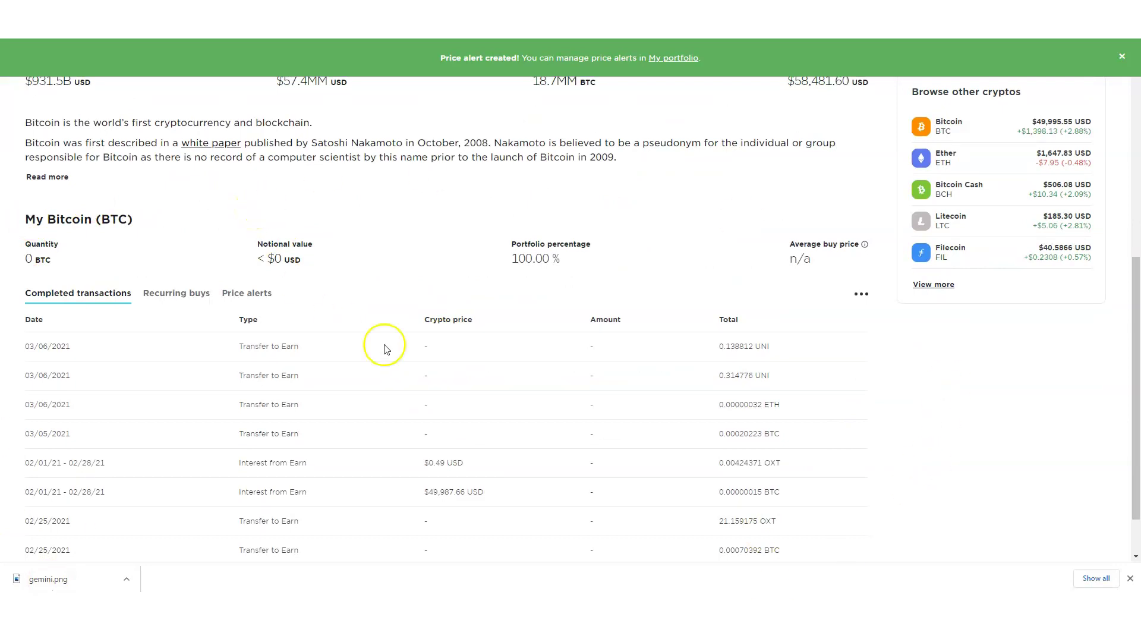
scroll(382, 339, "up", 3)
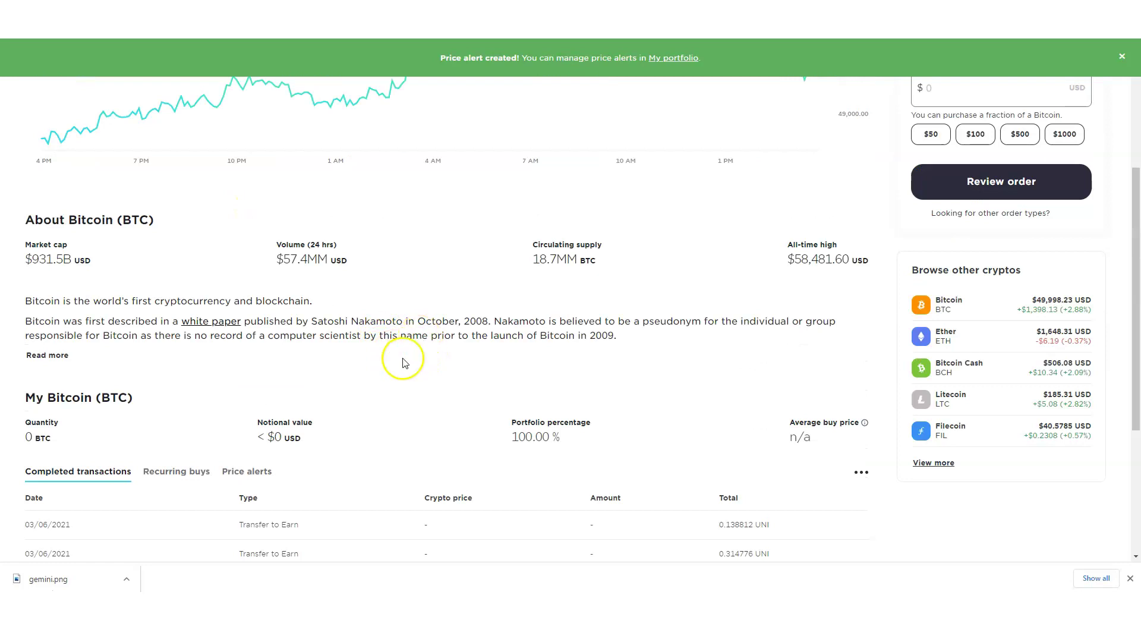
scroll(404, 357, "down", 4)
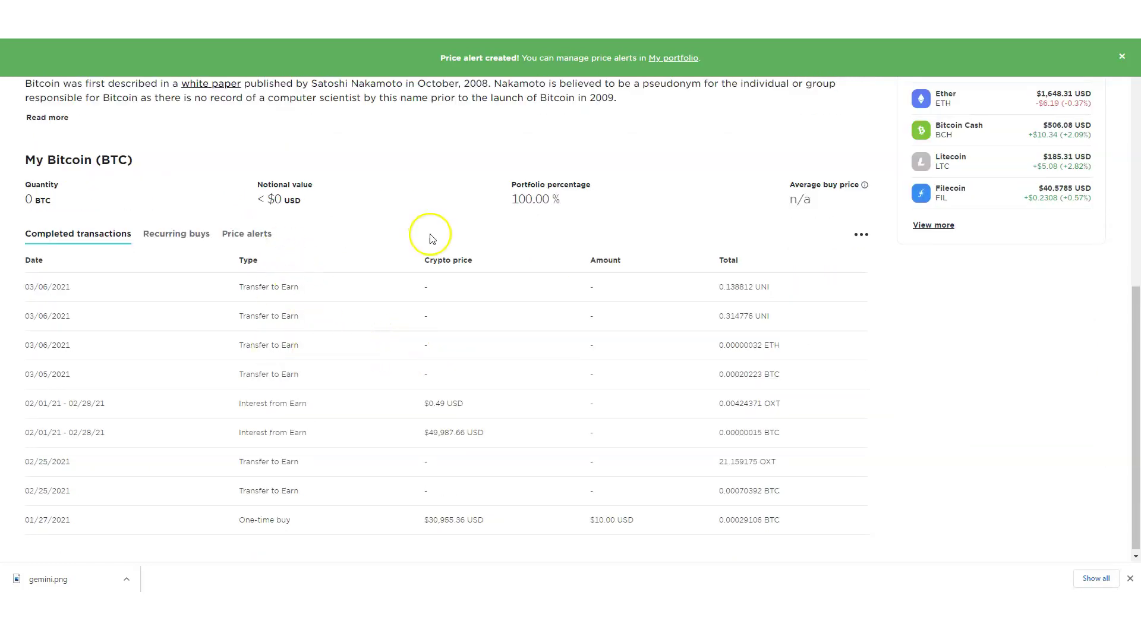
scroll(428, 262, "up", 6)
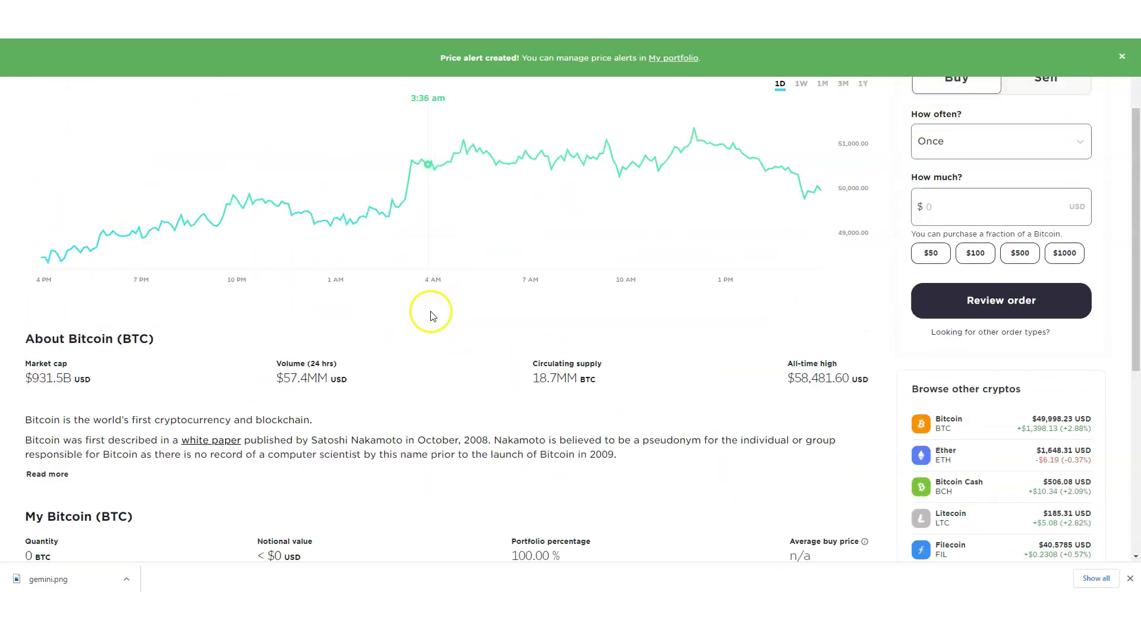
scroll(432, 316, "up", 2)
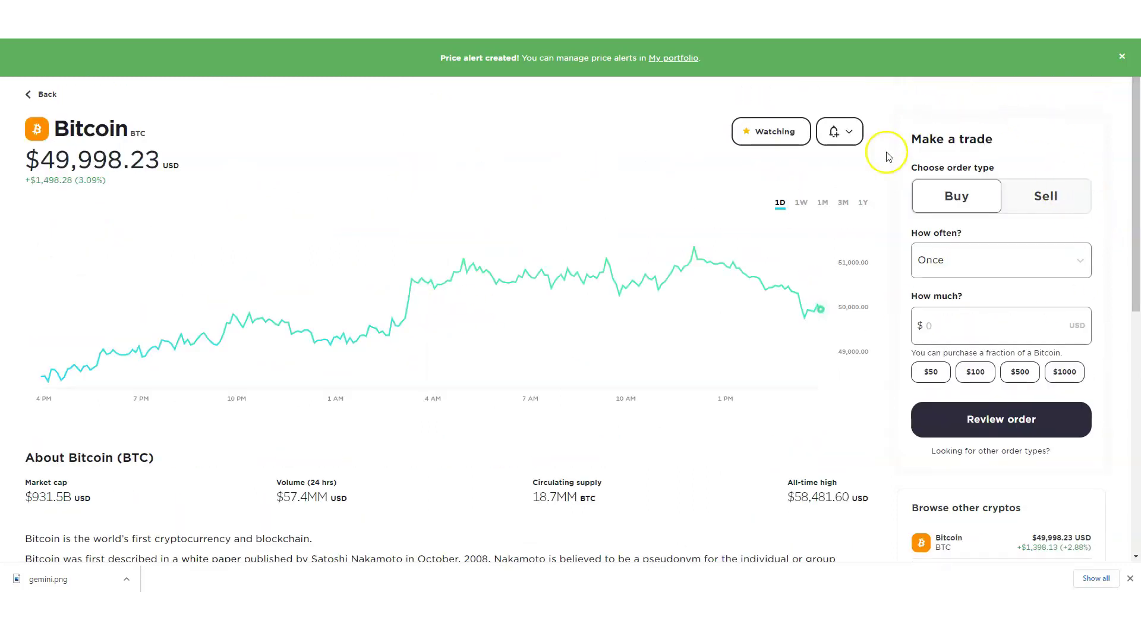
left_click(963, 263)
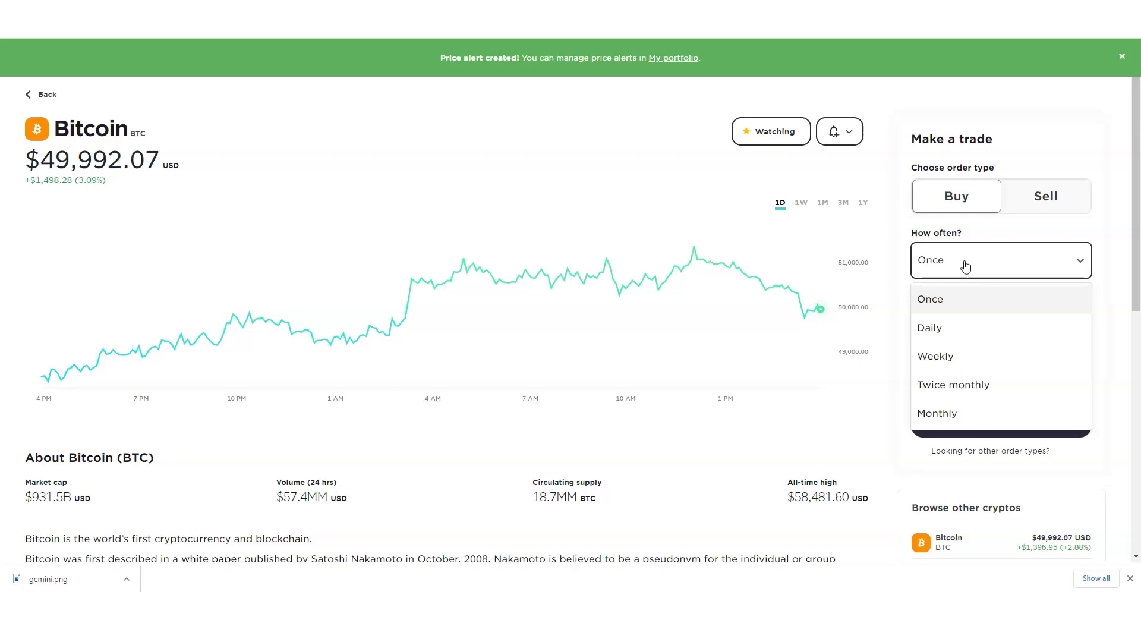
Enter a one-time $10 Bitcoin buy and review the order showing a $10.00 total.
left_click(966, 265)
left_click(943, 324)
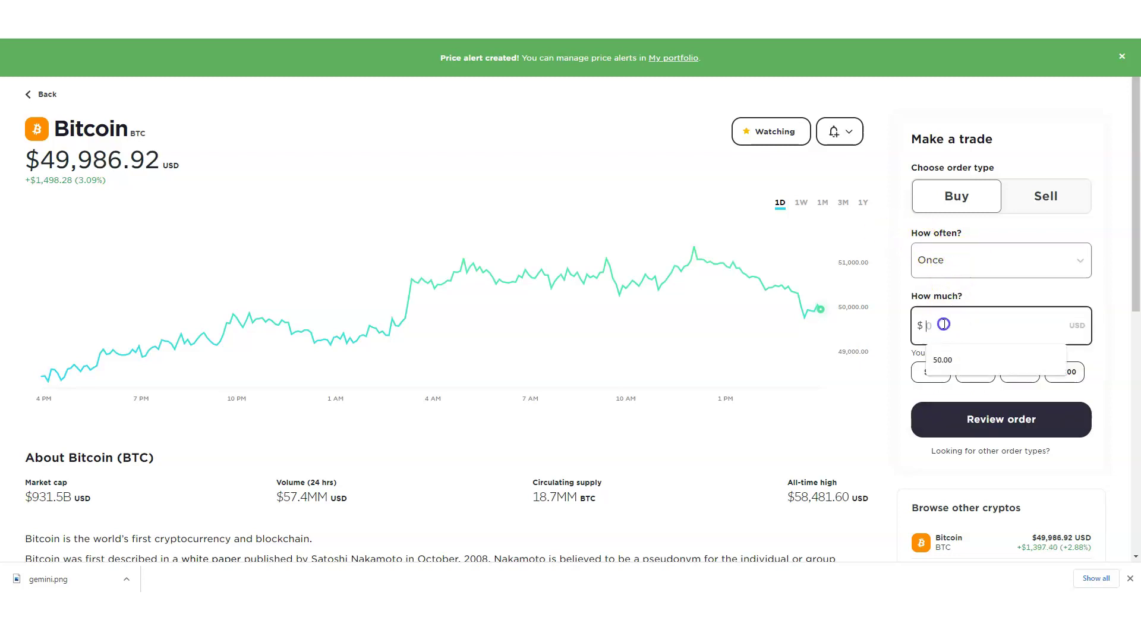
left_click(893, 289)
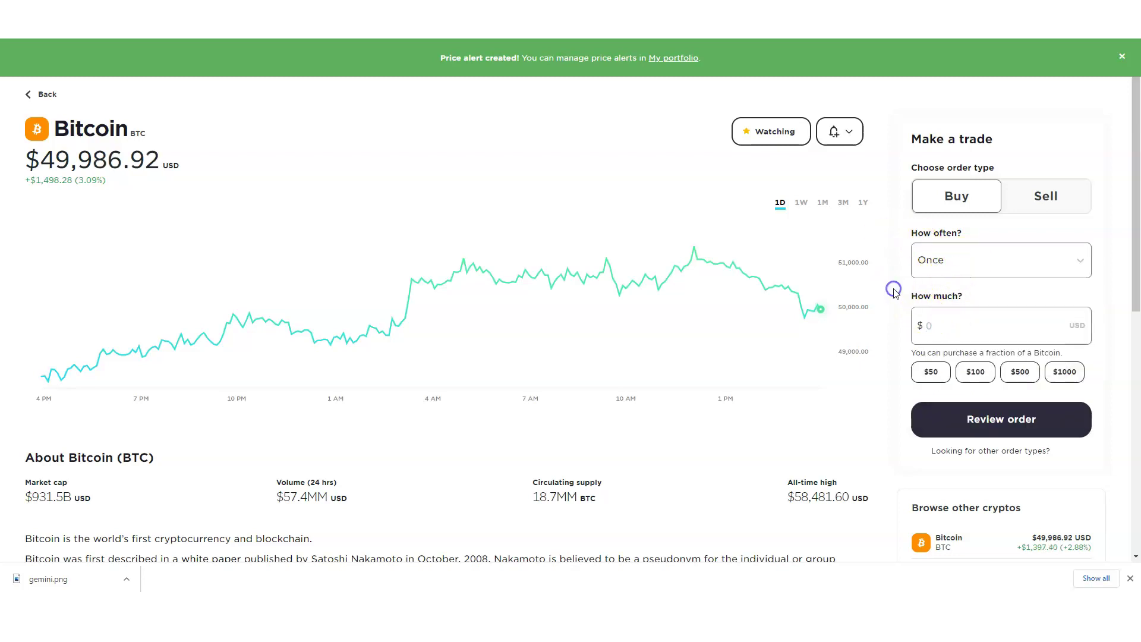
left_click(952, 333)
type("100")
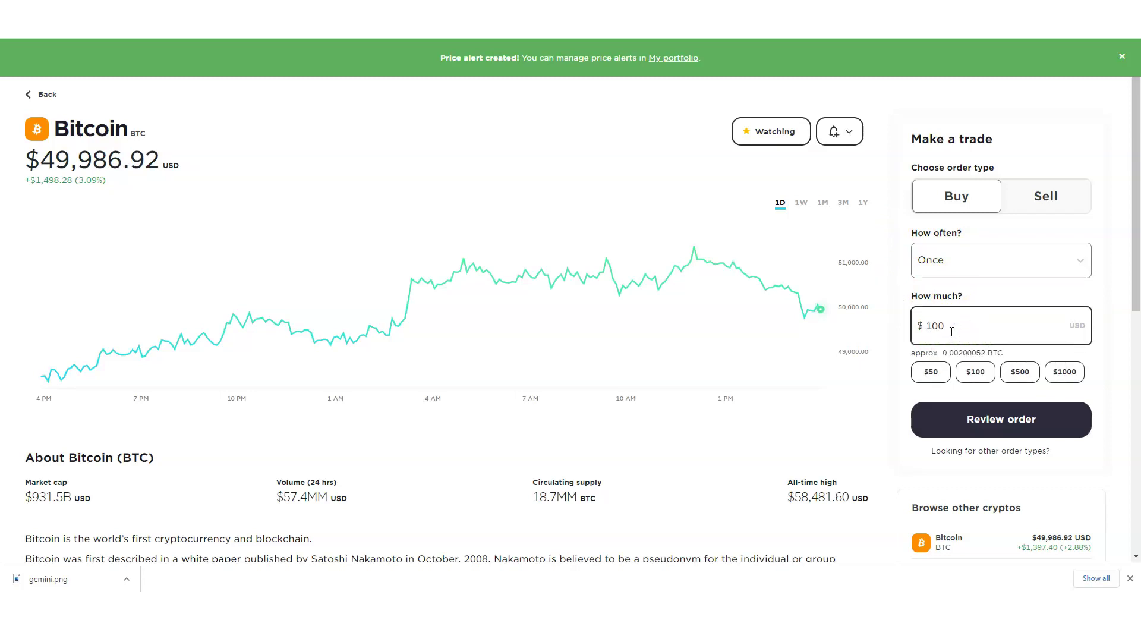
left_click(951, 328)
left_click(997, 265)
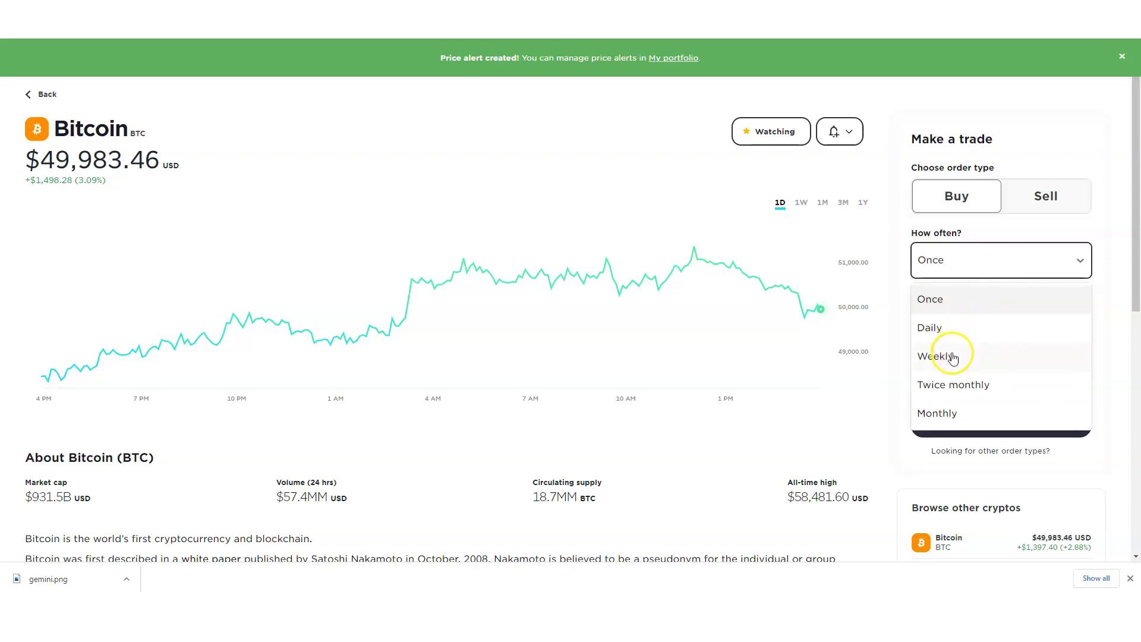
left_click(944, 300)
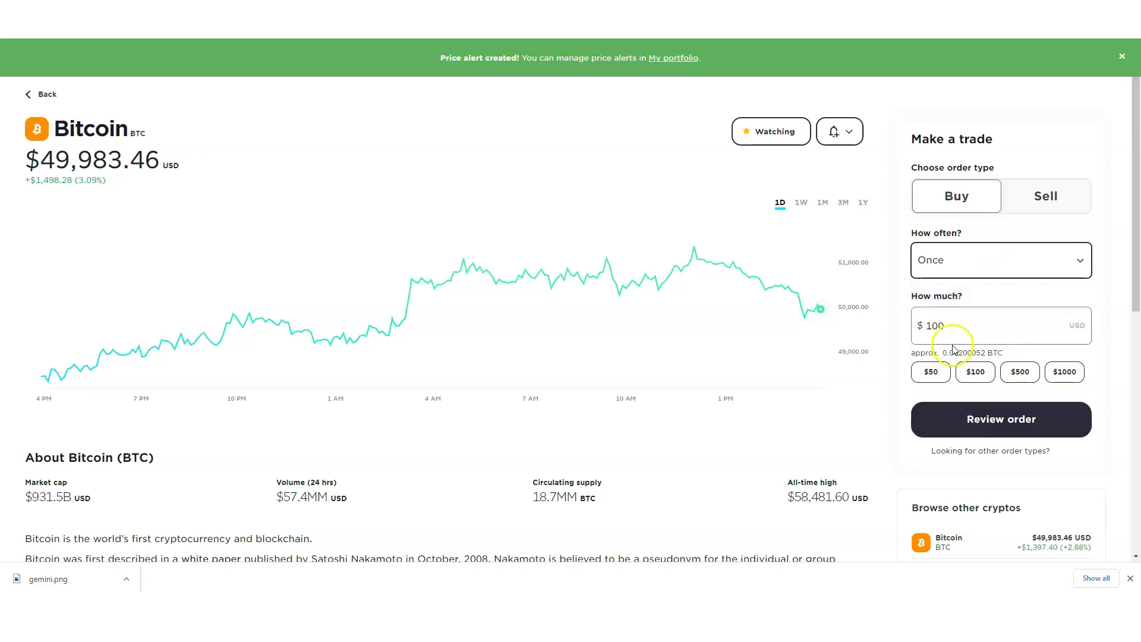
left_click(951, 326)
key("BackSpace")
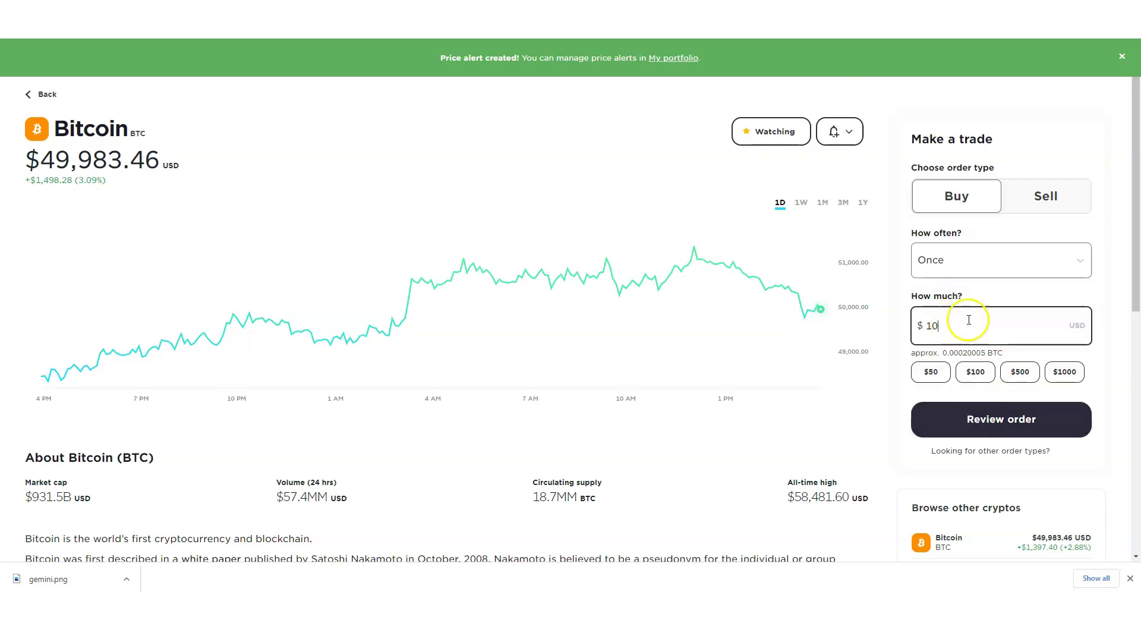
left_click(1001, 414)
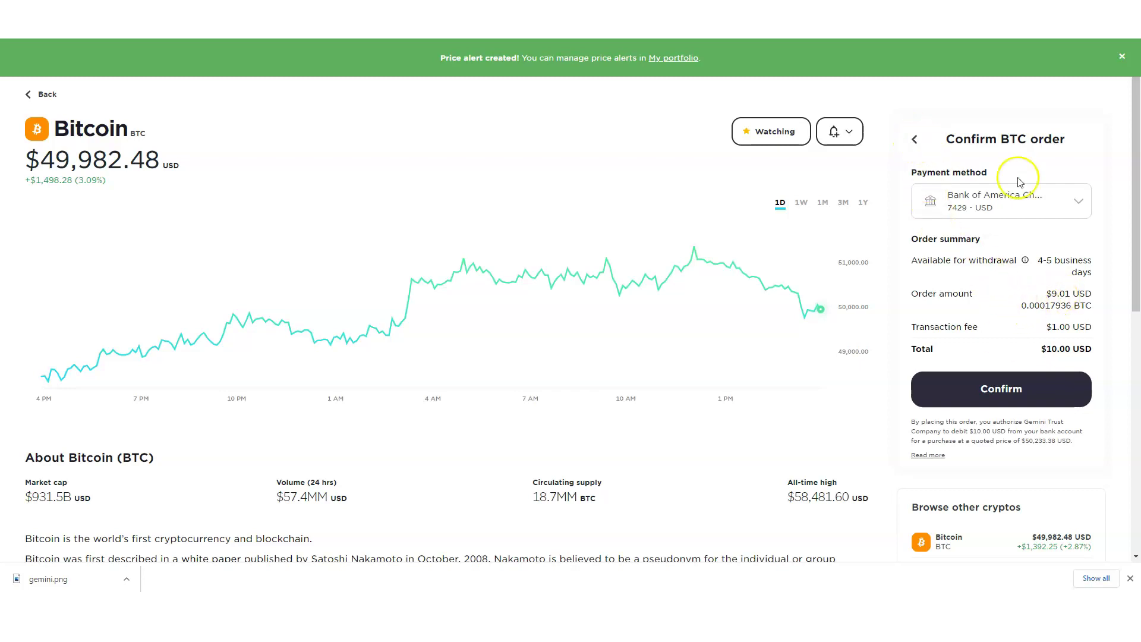
Check the payment methods, then leave the order confirmation and switch the panel to Sell.
left_click(1082, 204)
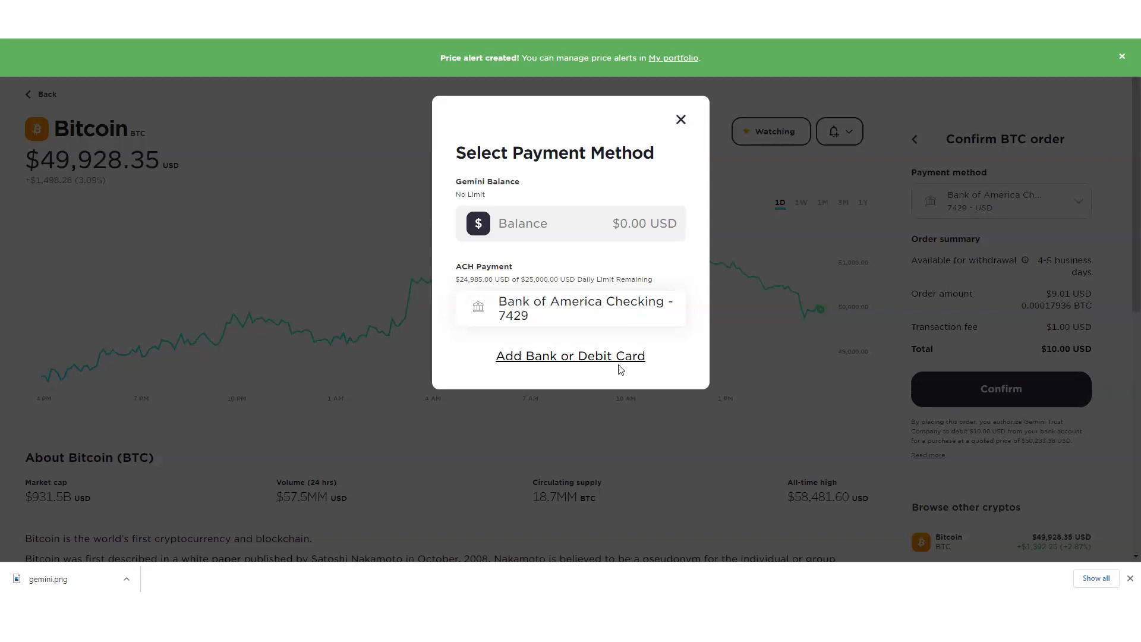
left_click(681, 120)
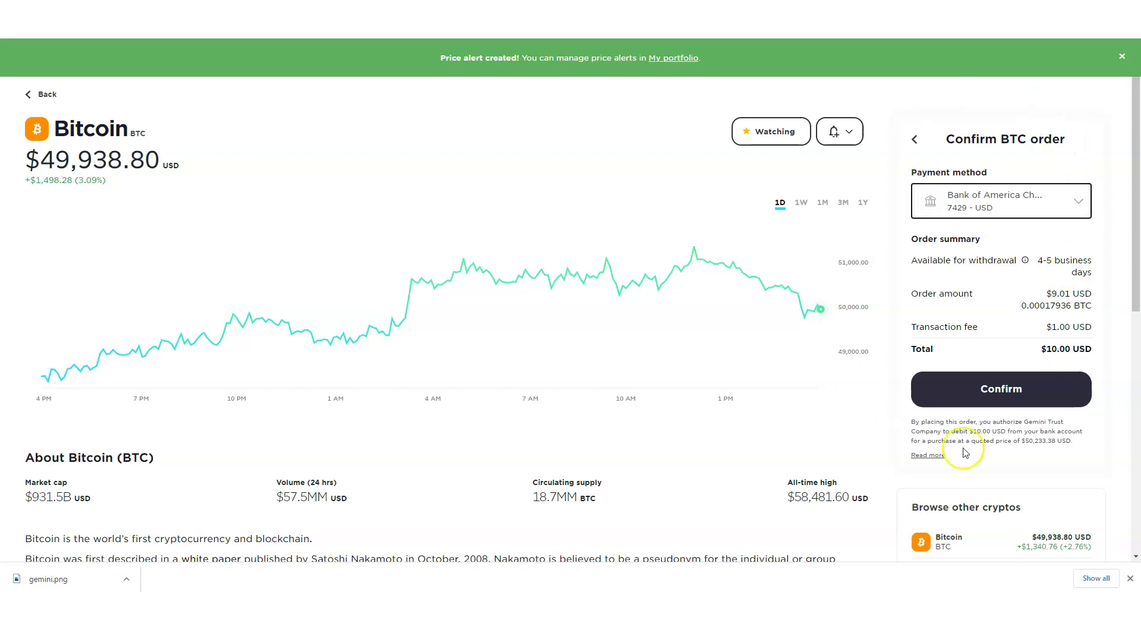
left_click(914, 139)
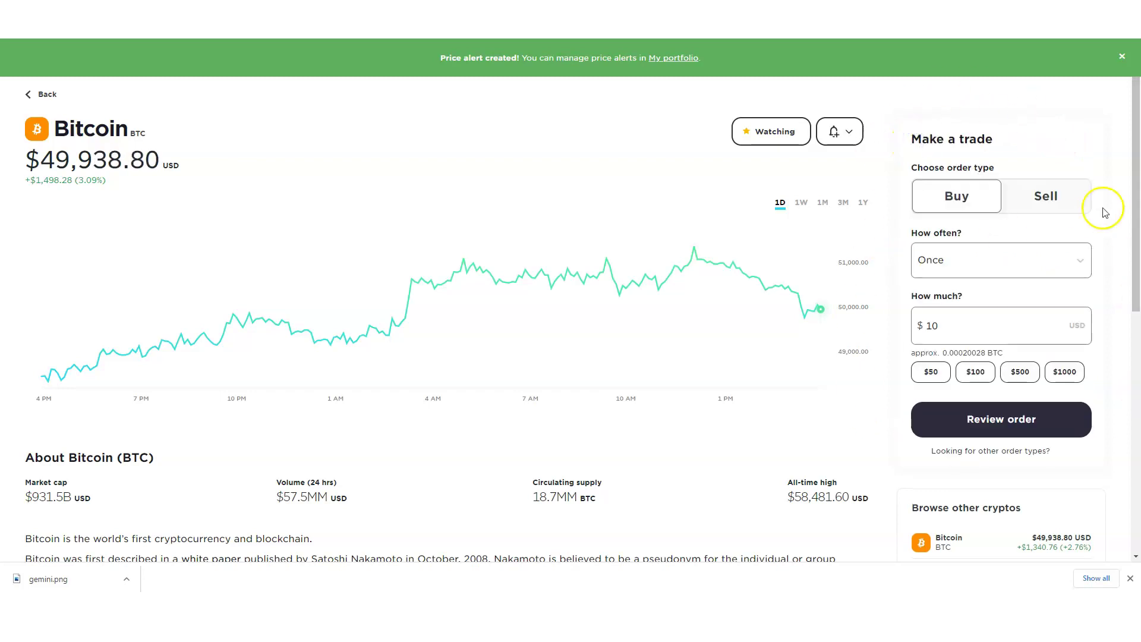
left_click(1045, 202)
left_click(952, 307)
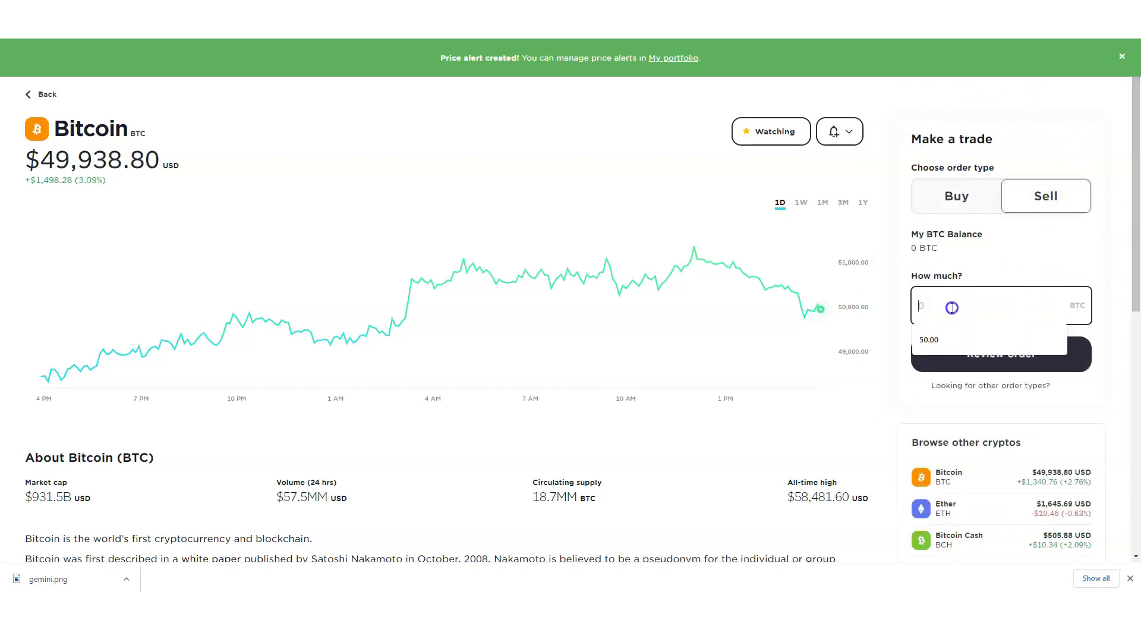
left_click(986, 248)
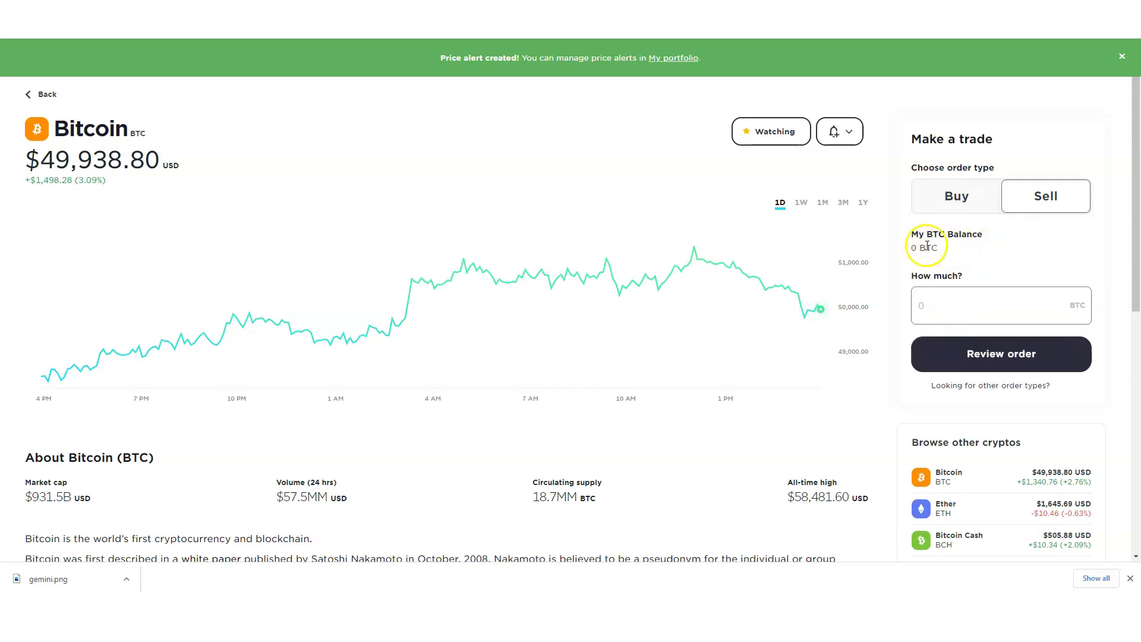
left_click(943, 304)
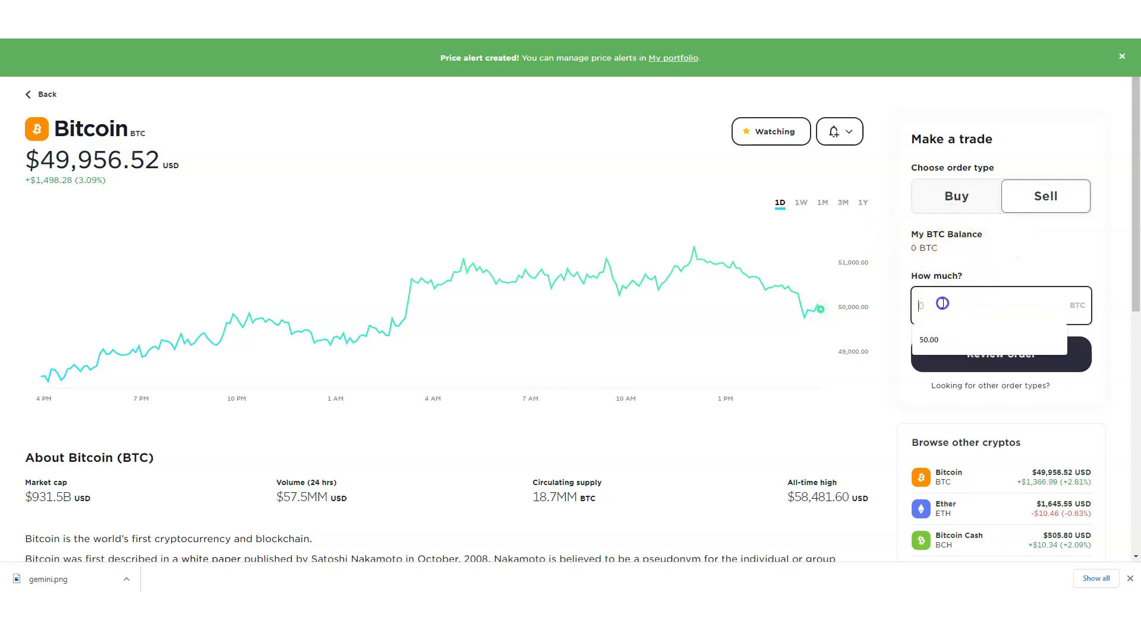
left_click(957, 234)
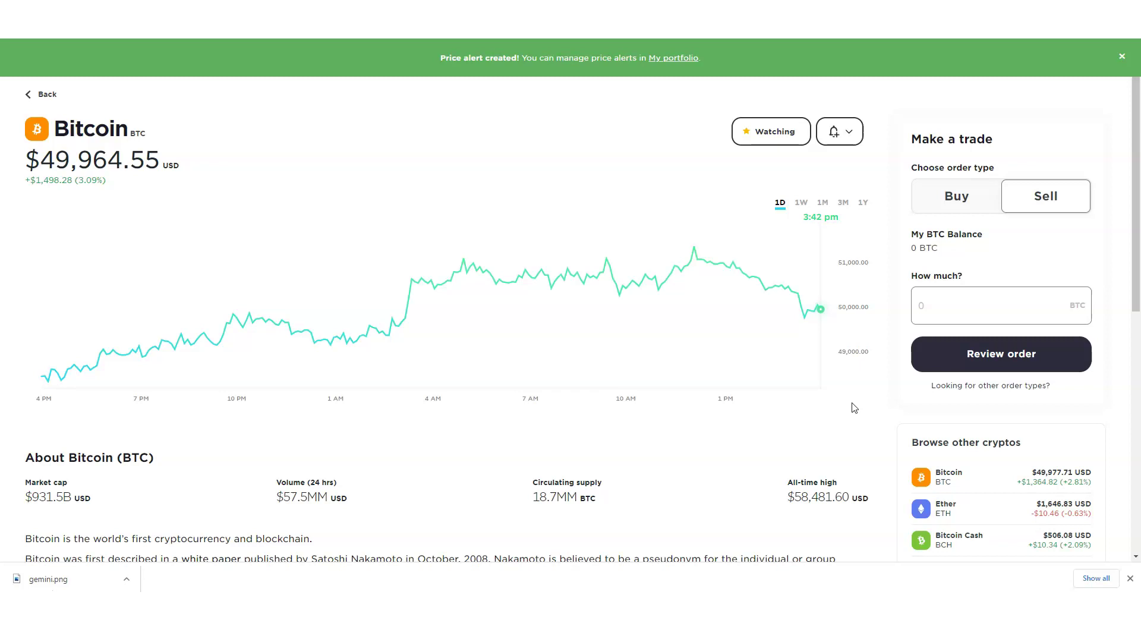
Go back to the Market list and close the 'Price alert created' banner.
left_click(46, 94)
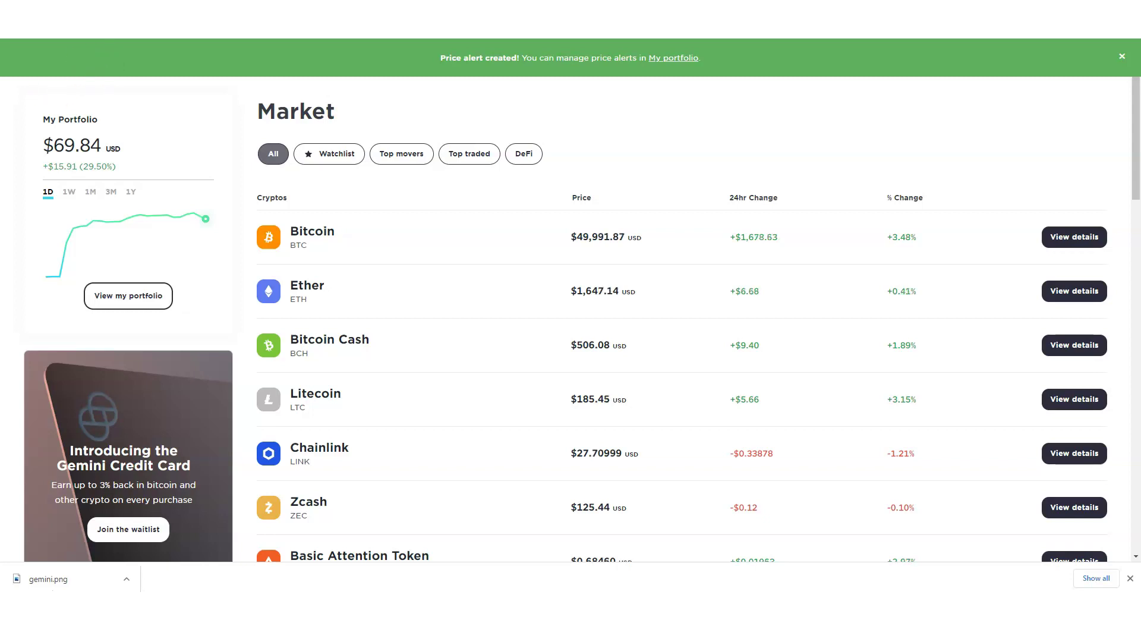
left_click(1122, 58)
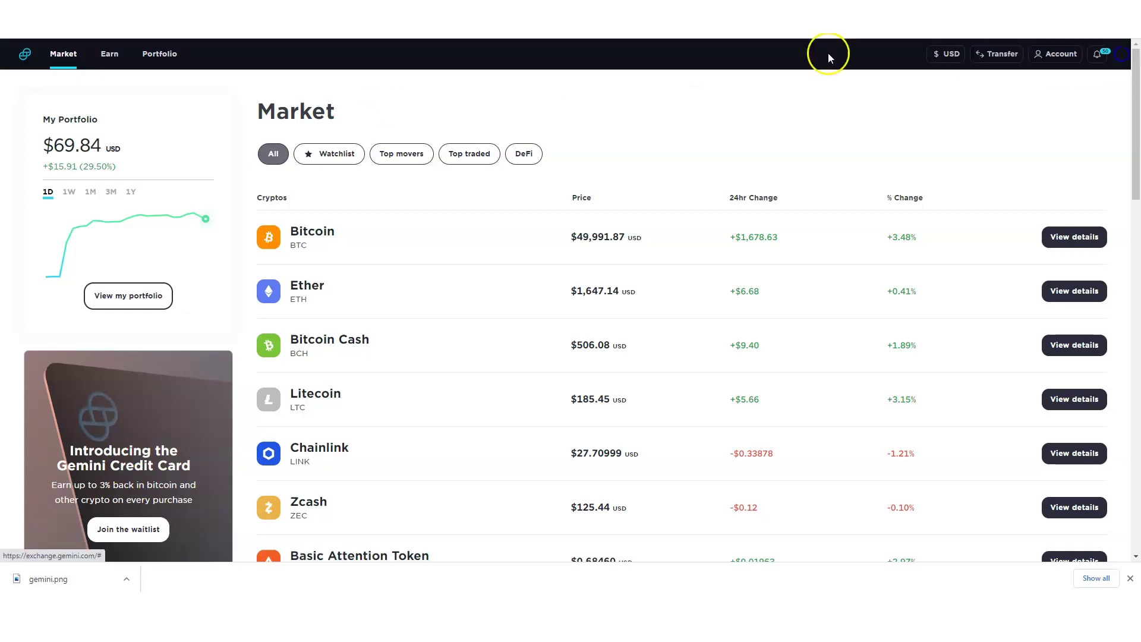
Open My portfolio's price alerts and reveal the Delete option for the first alert.
left_click(161, 55)
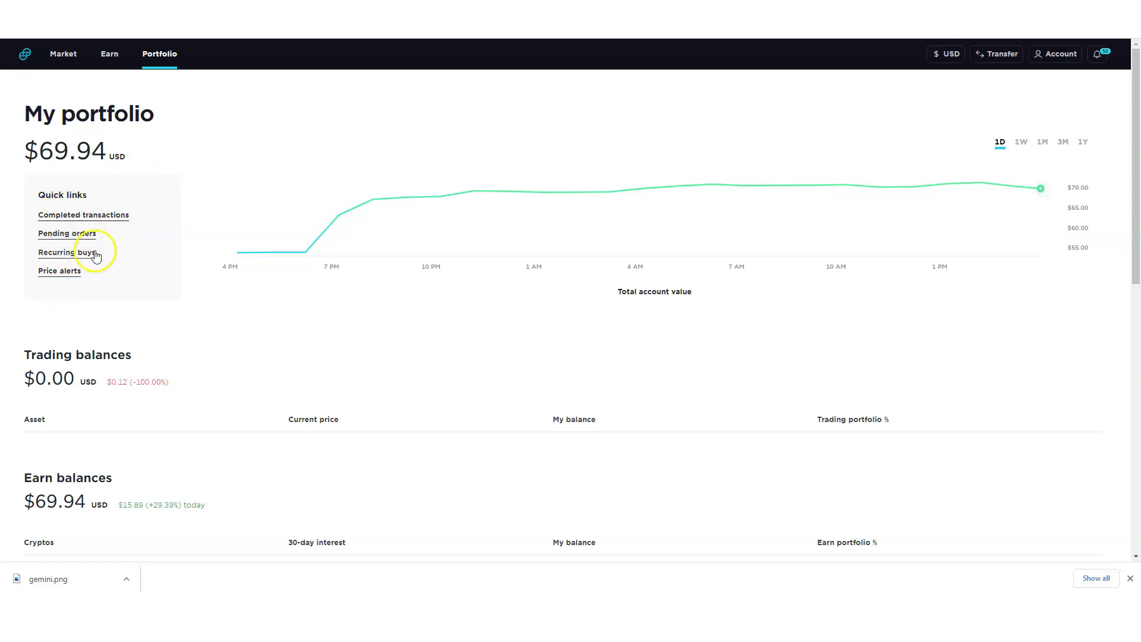
left_click(58, 272)
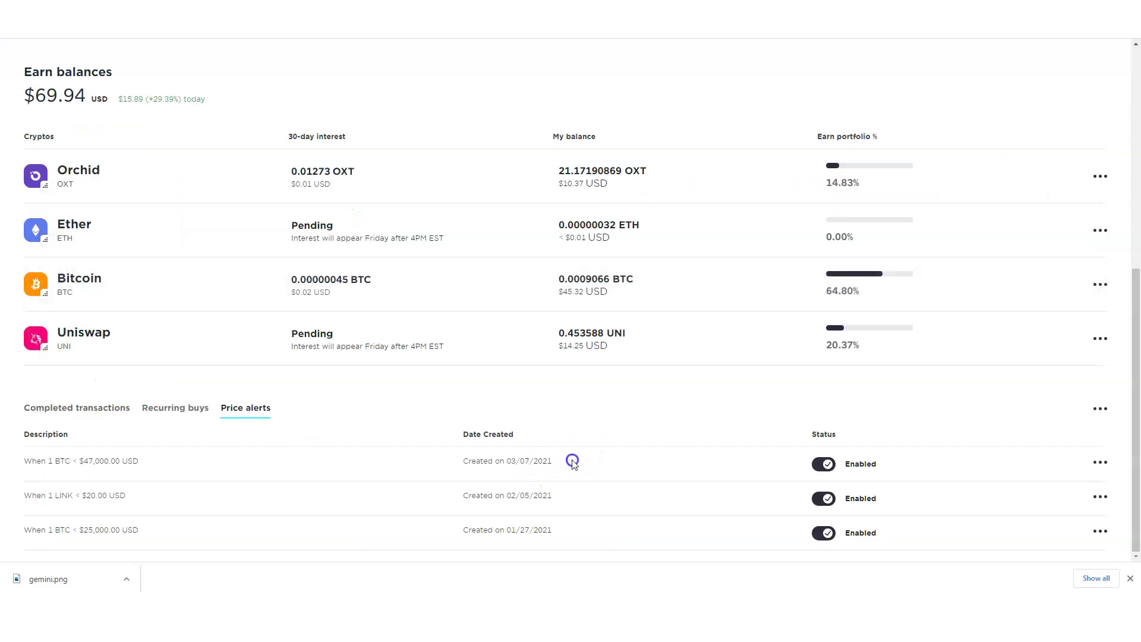
left_click_drag(571, 461, 444, 454)
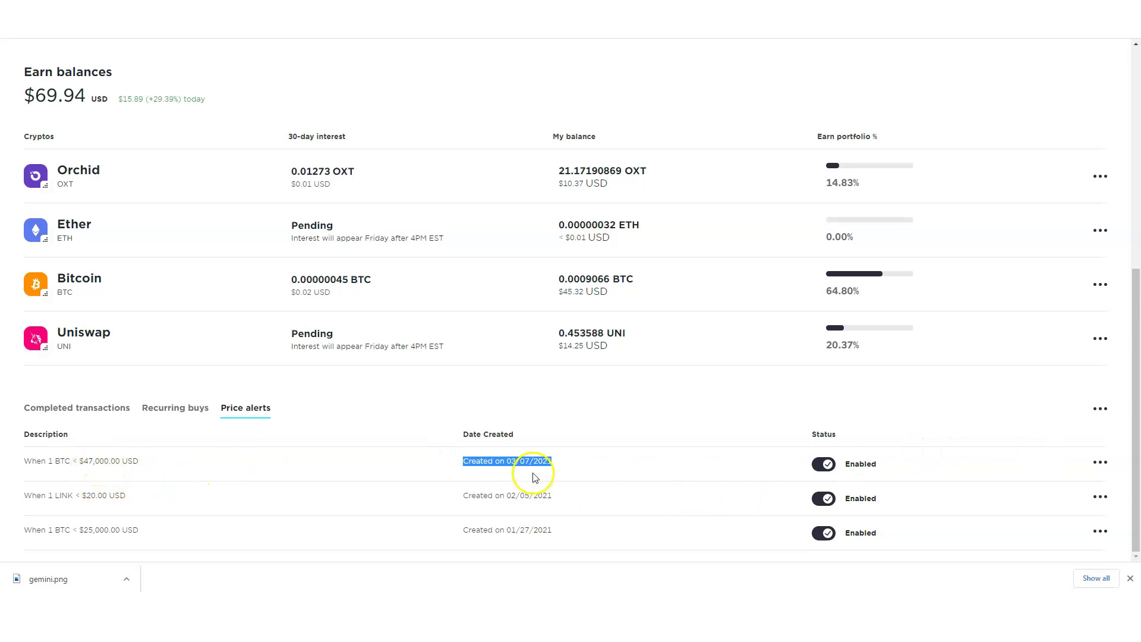
left_click(1100, 463)
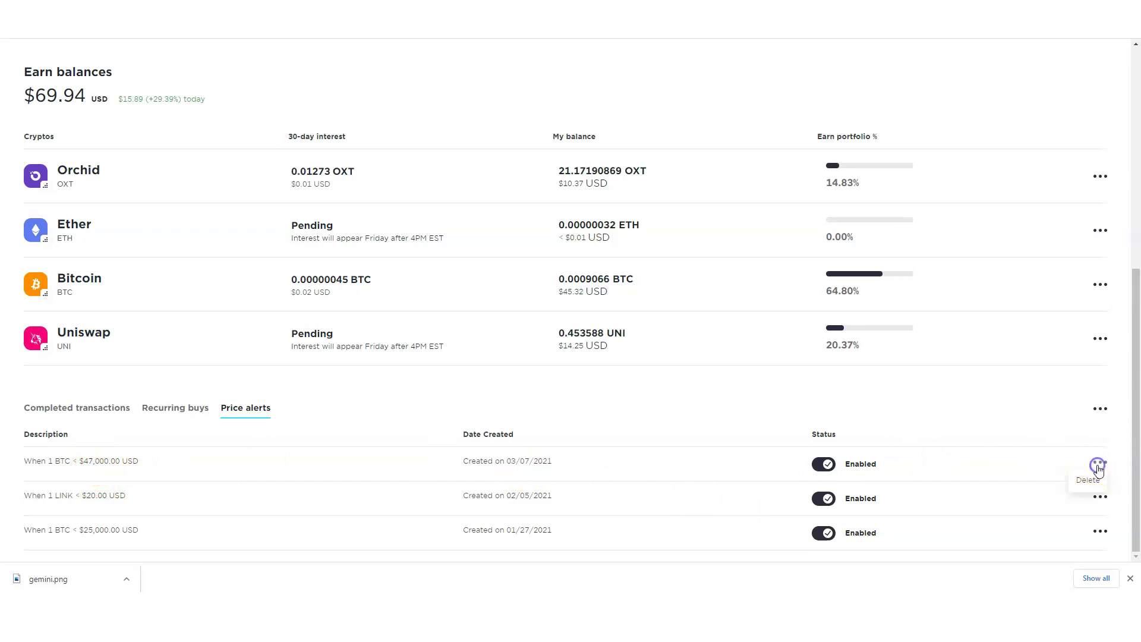
left_click(1101, 462)
scroll(354, 404, "up", 7)
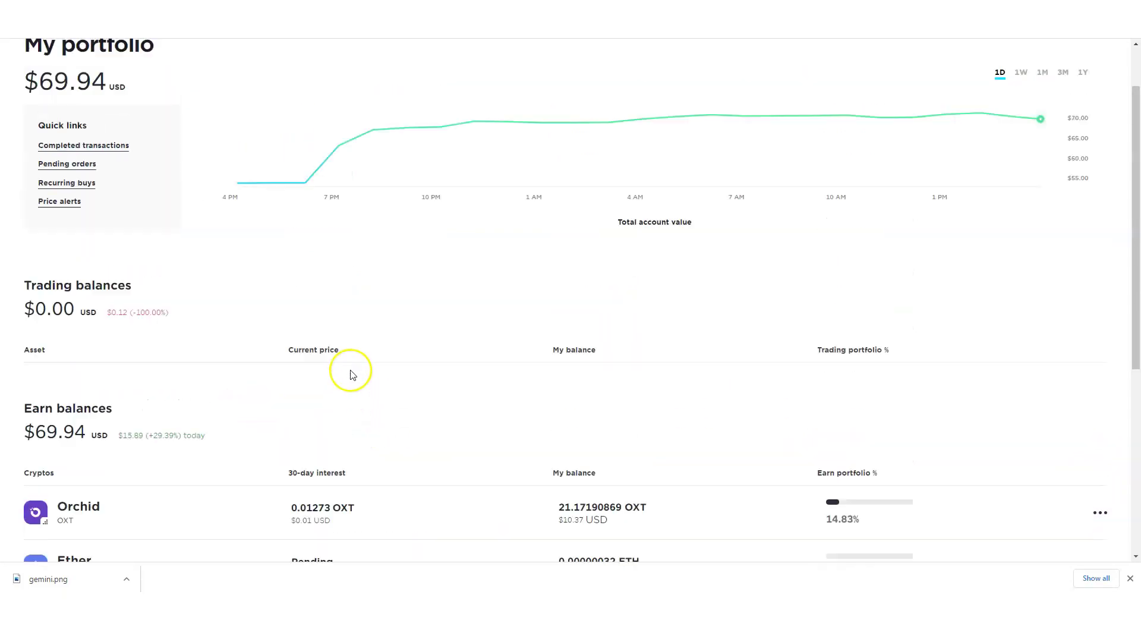
Scroll through the portfolio's Trading and Earn balances.
scroll(90, 298, "down", 3)
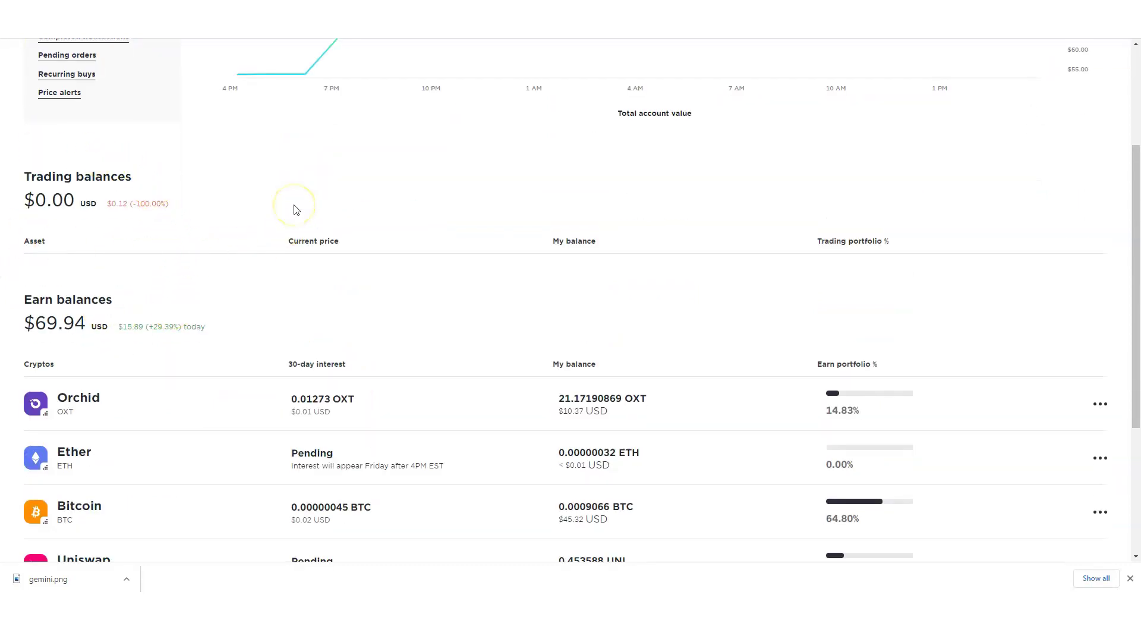
scroll(262, 255, "down", 1)
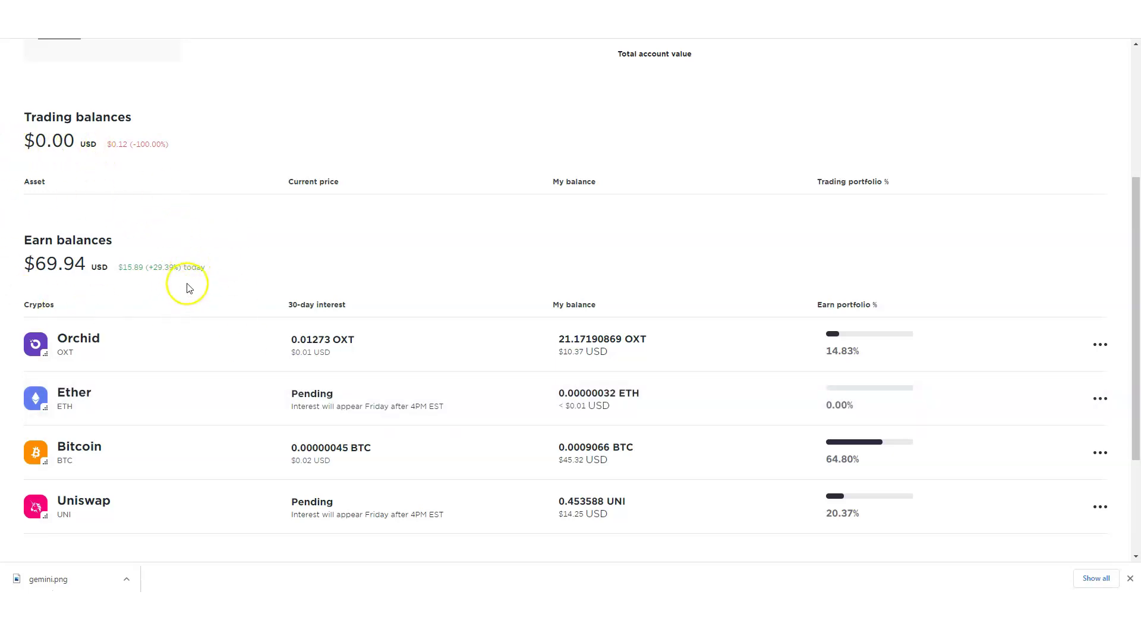
scroll(196, 282, "down", 3)
scroll(196, 279, "up", 8)
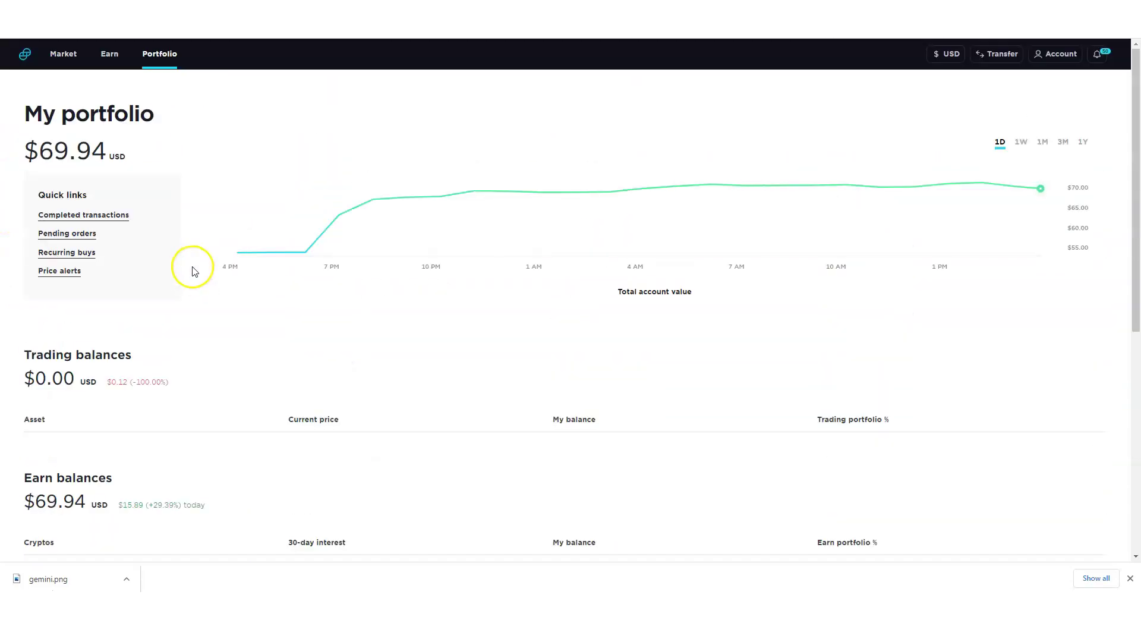
scroll(85, 198, "down", 4)
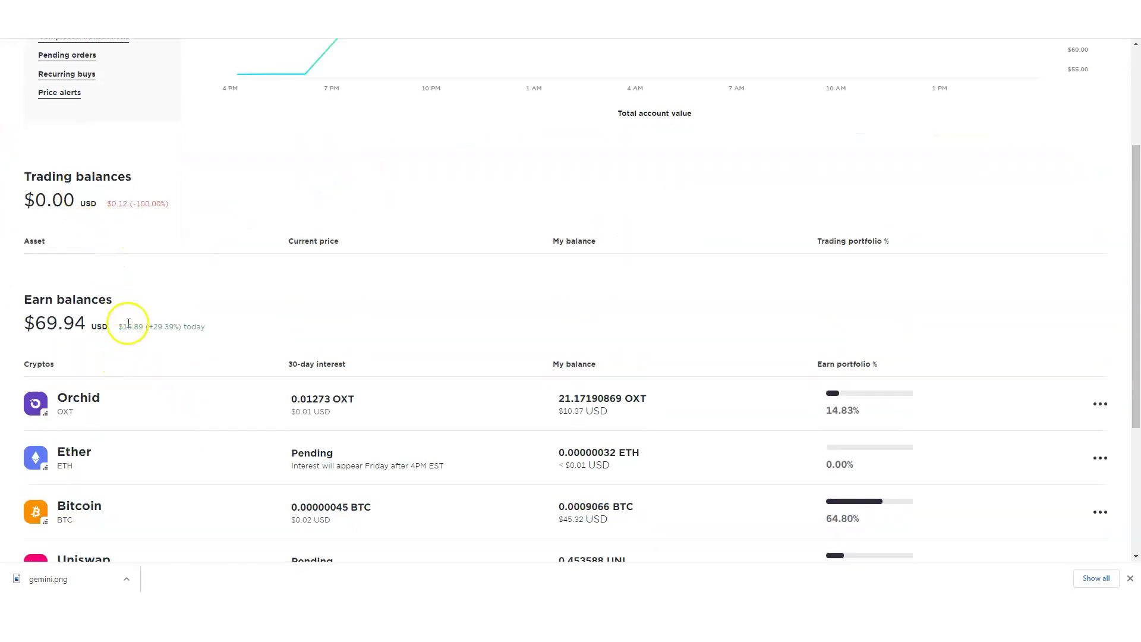
scroll(125, 333, "up", 3)
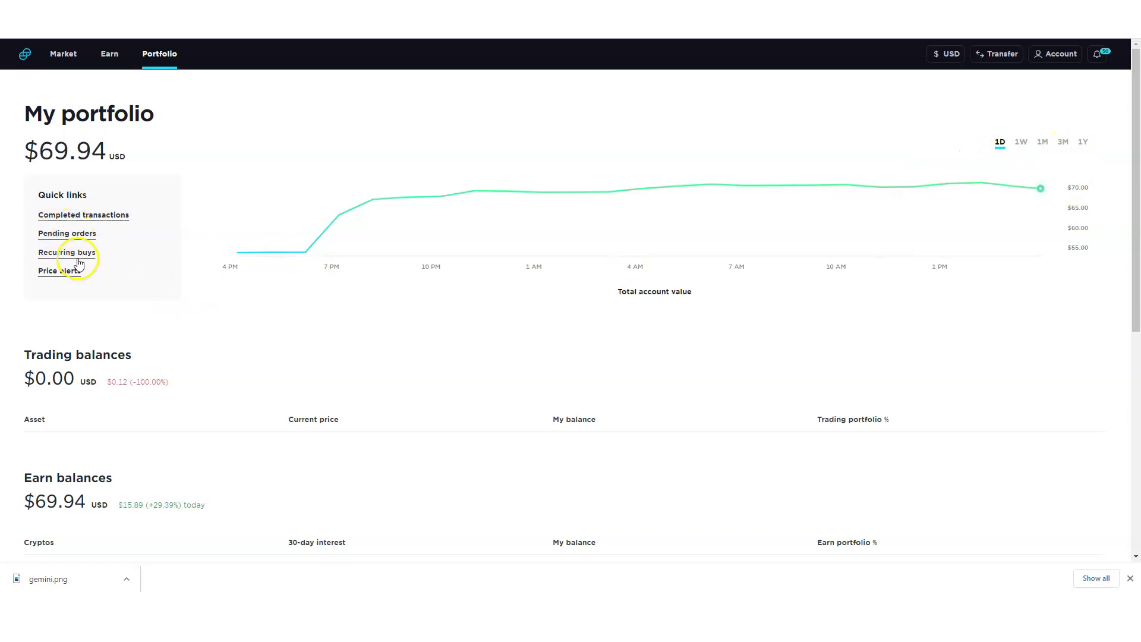
Look over the orders and transactions list, then open the Gemini Earn page.
left_click(80, 234)
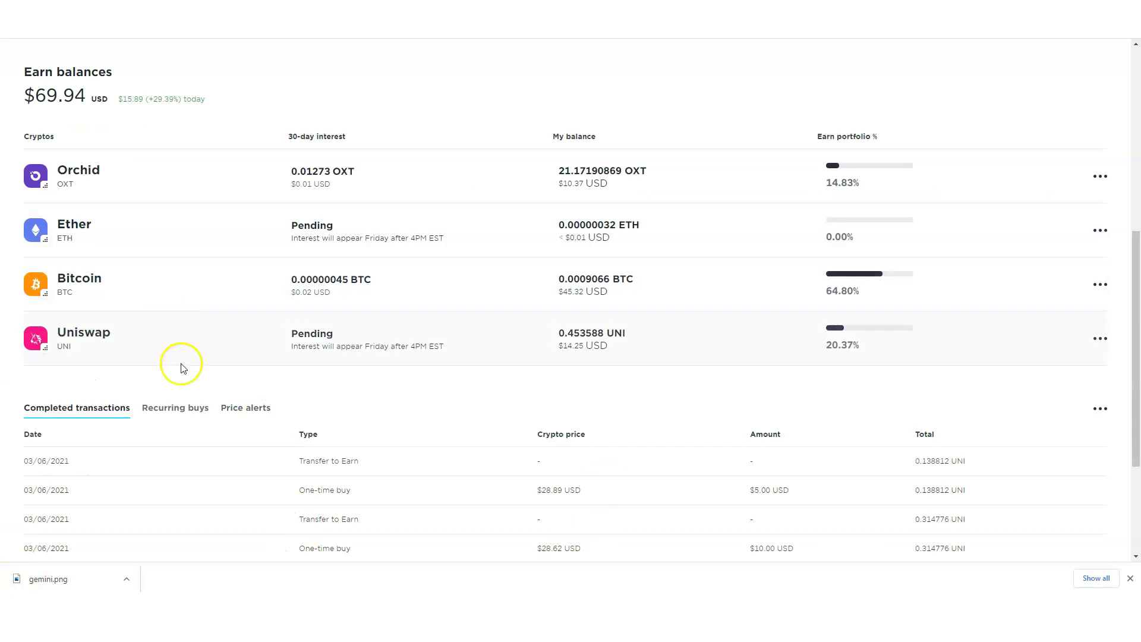
scroll(244, 436, "up", 7)
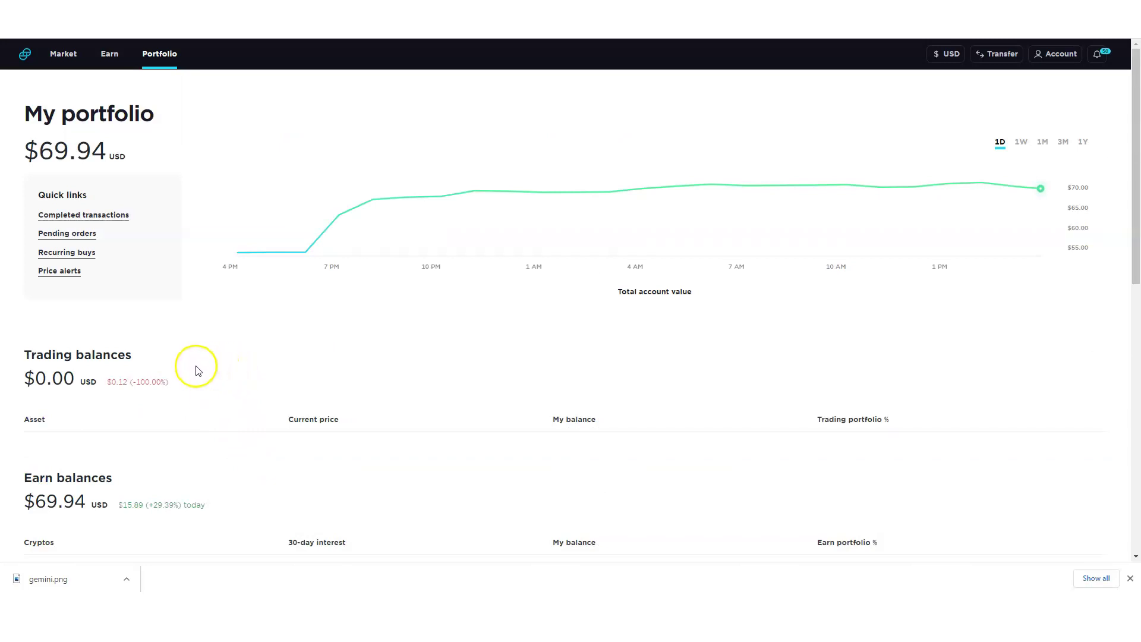
scroll(173, 345, "down", 2)
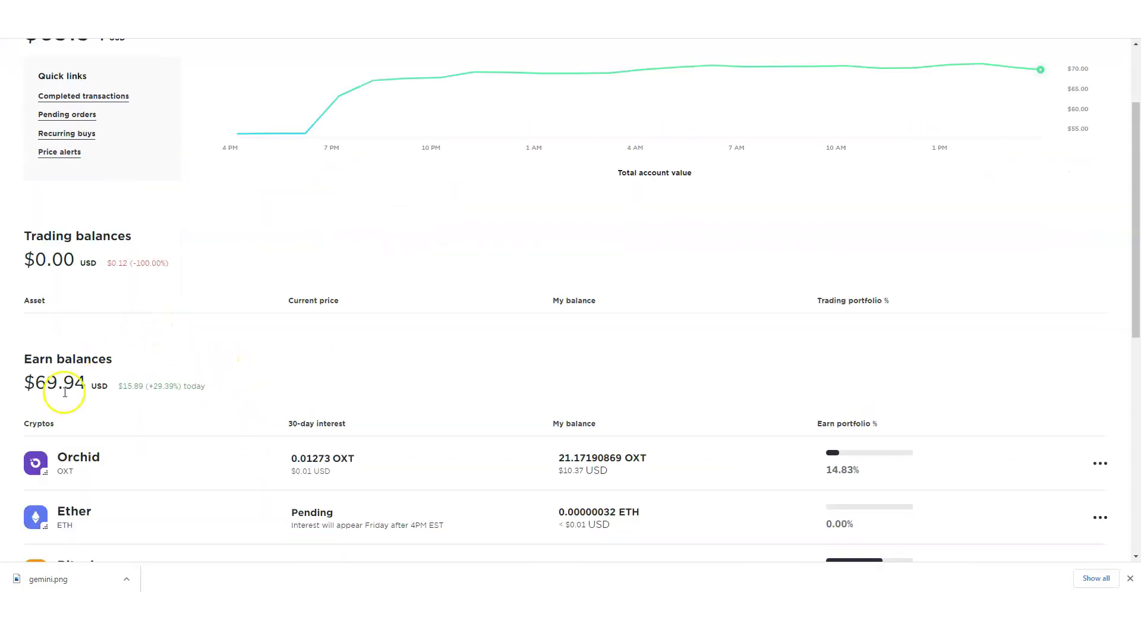
scroll(137, 350, "up", 1)
scroll(202, 319, "up", 1)
left_click(107, 54)
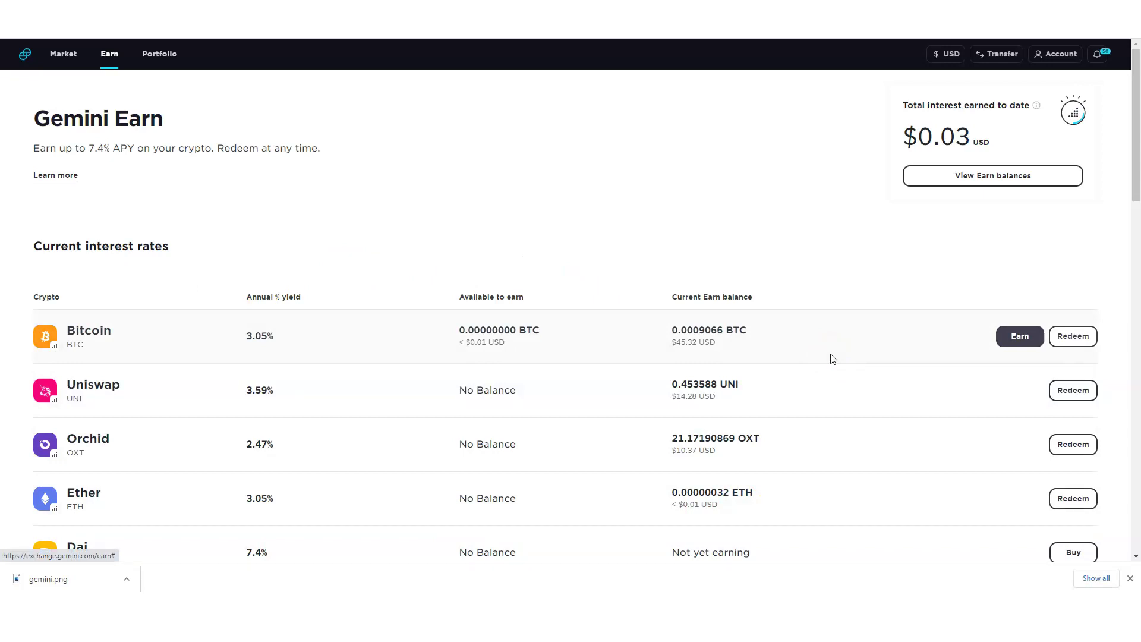
left_click(1017, 336)
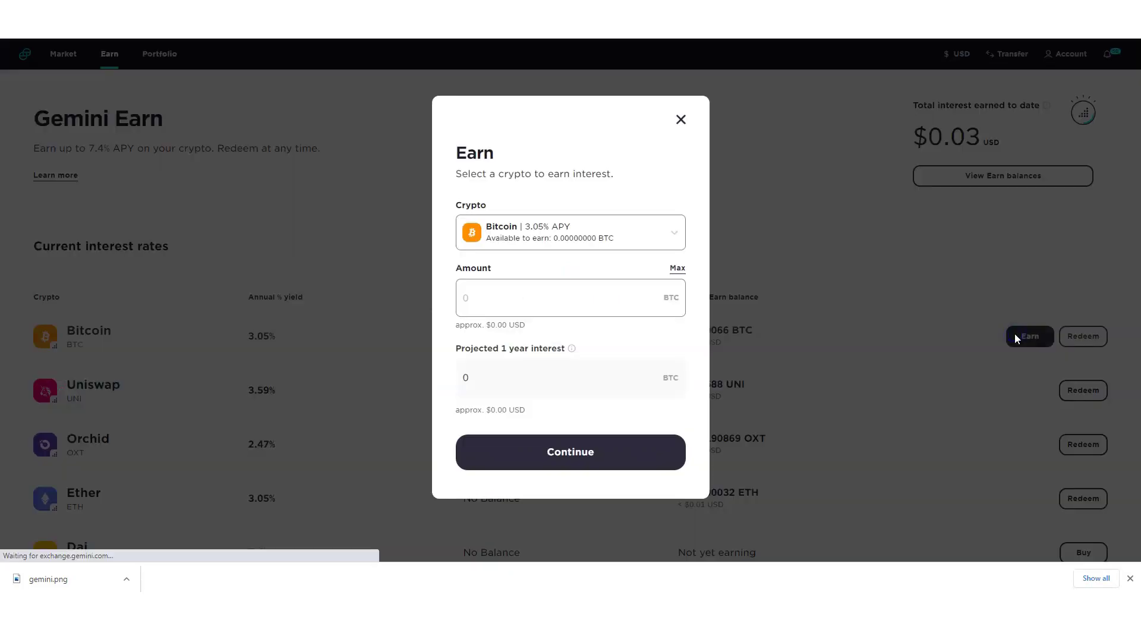
left_click(680, 120)
left_click(1073, 336)
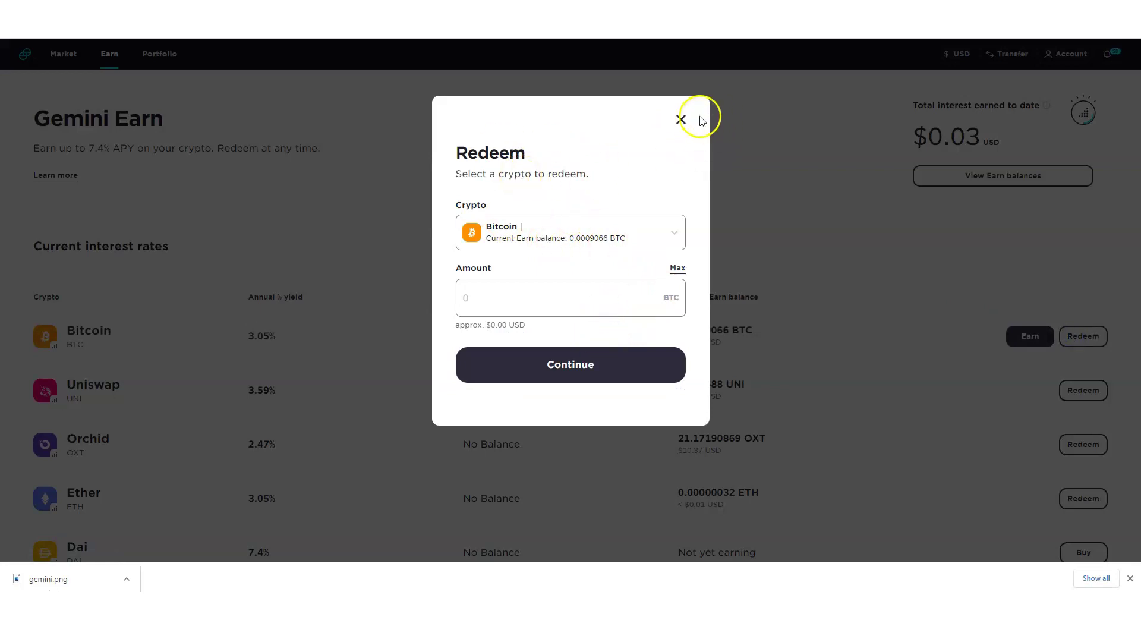
left_click(681, 118)
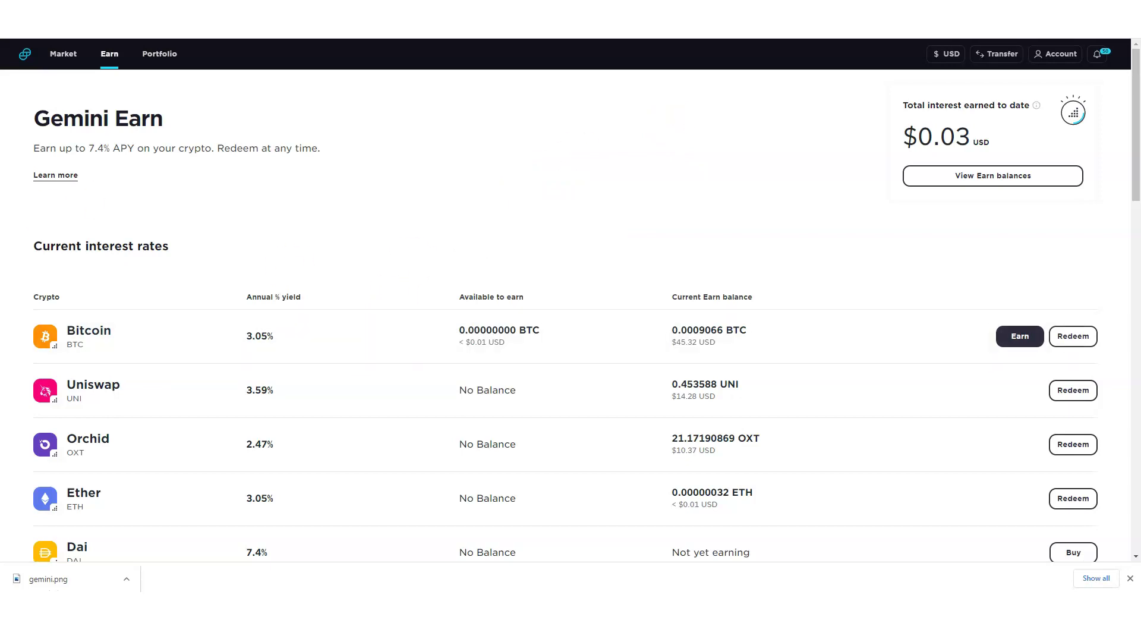
left_click(1018, 334)
left_click(677, 267)
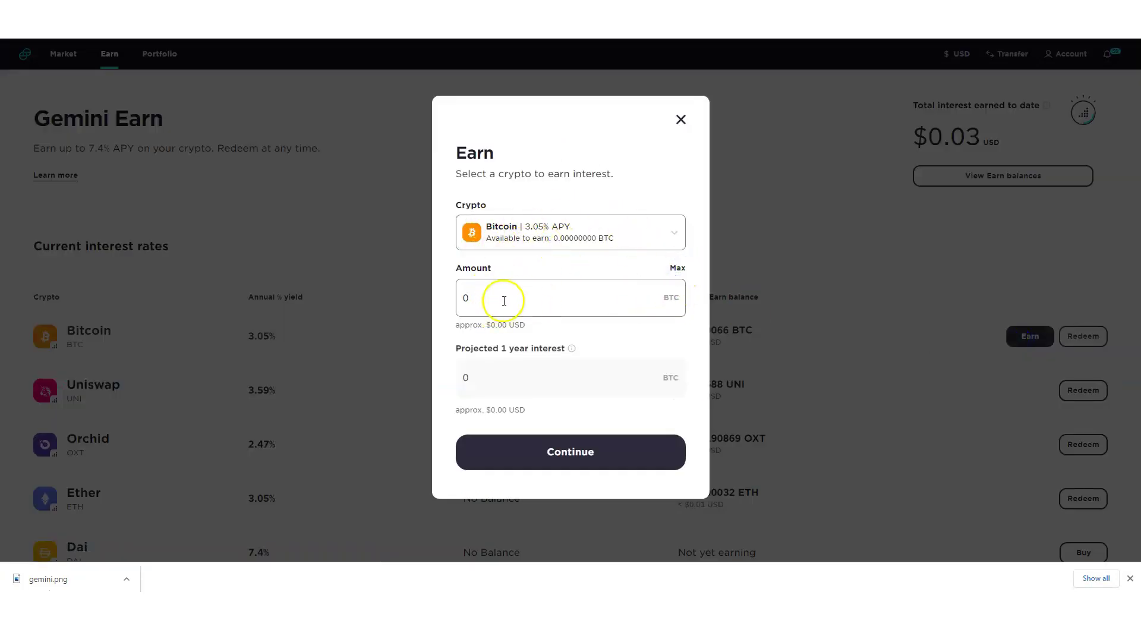
left_click(683, 117)
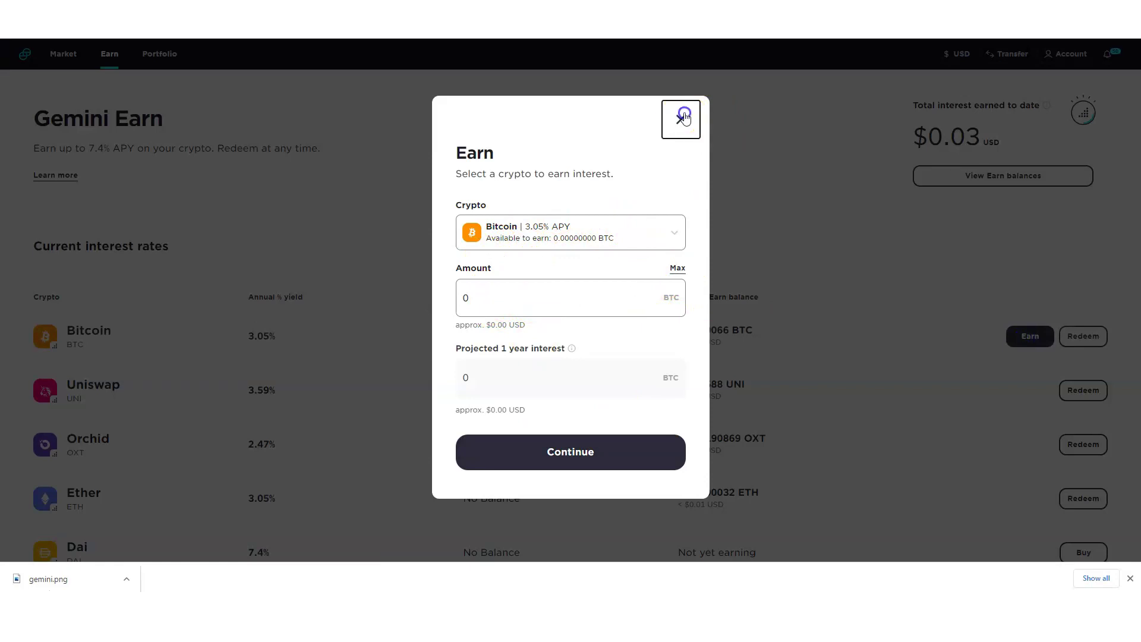
double_click(27, 151)
left_click(145, 149)
left_click(67, 167)
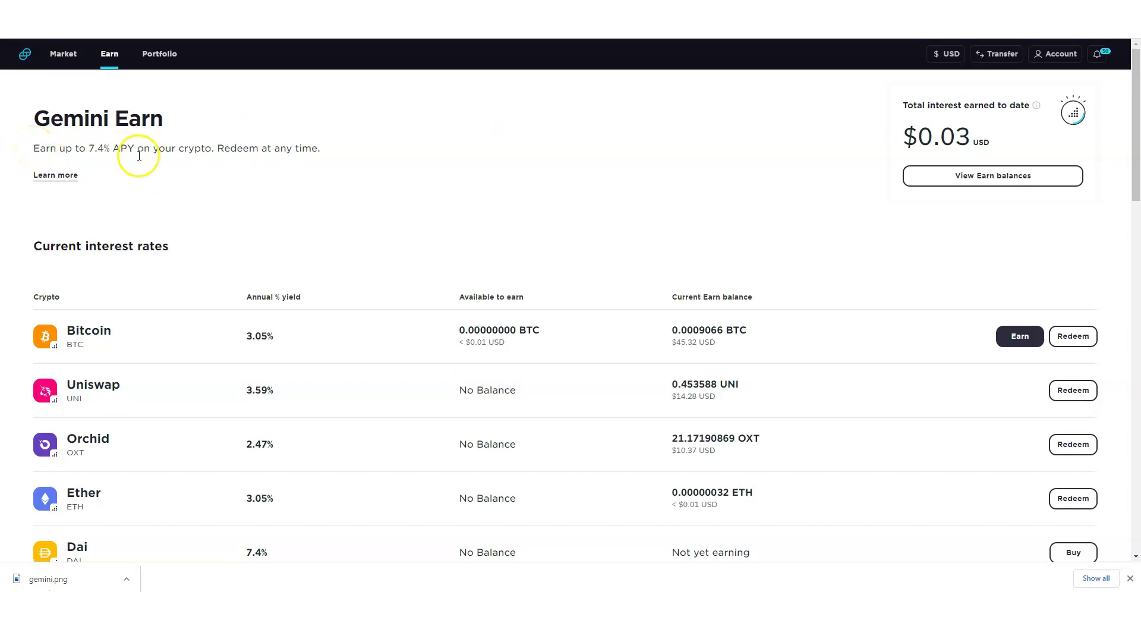
left_click(56, 176)
Find Ether in the Market list and open its details page with the Buy panel.
left_click(61, 54)
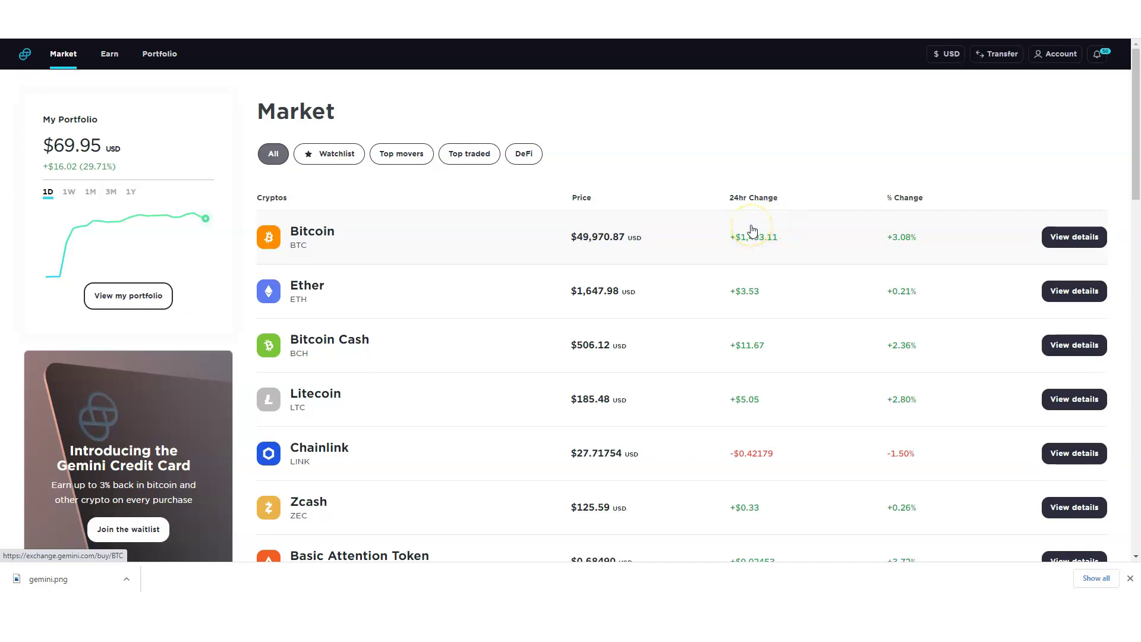
scroll(862, 327, "down", 4)
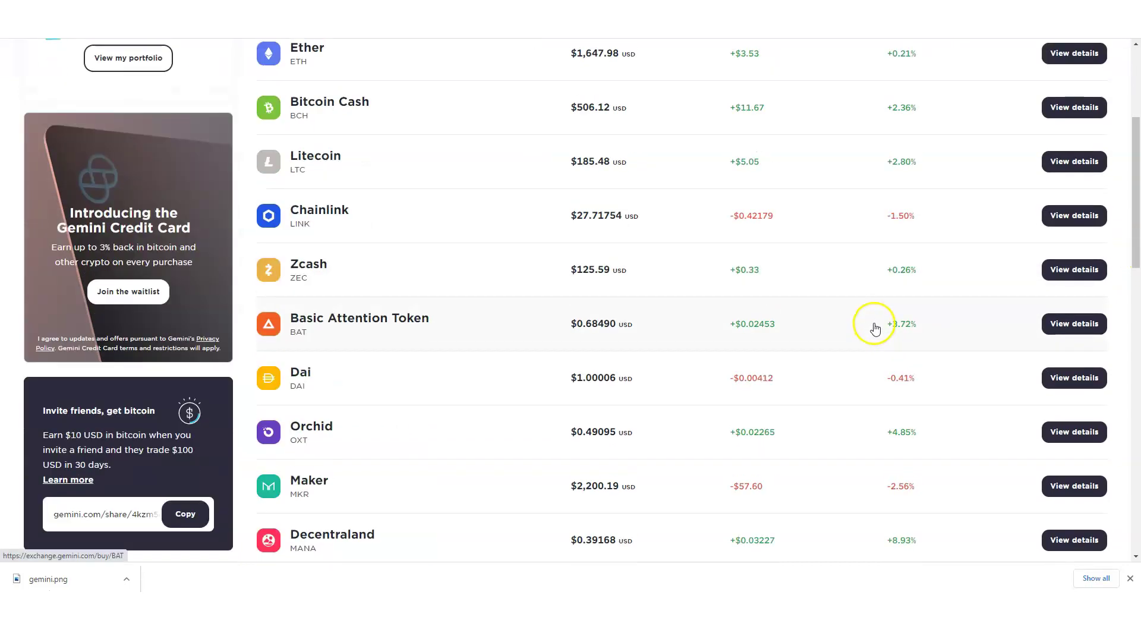
scroll(832, 328, "down", 6)
scroll(856, 312, "up", 11)
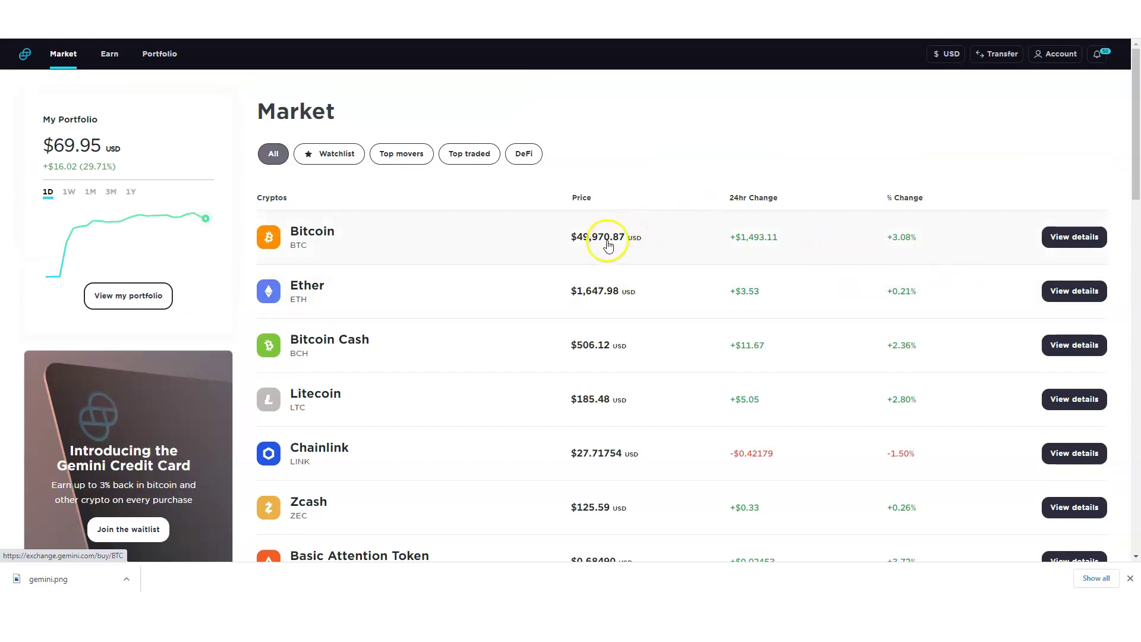
left_click(1070, 291)
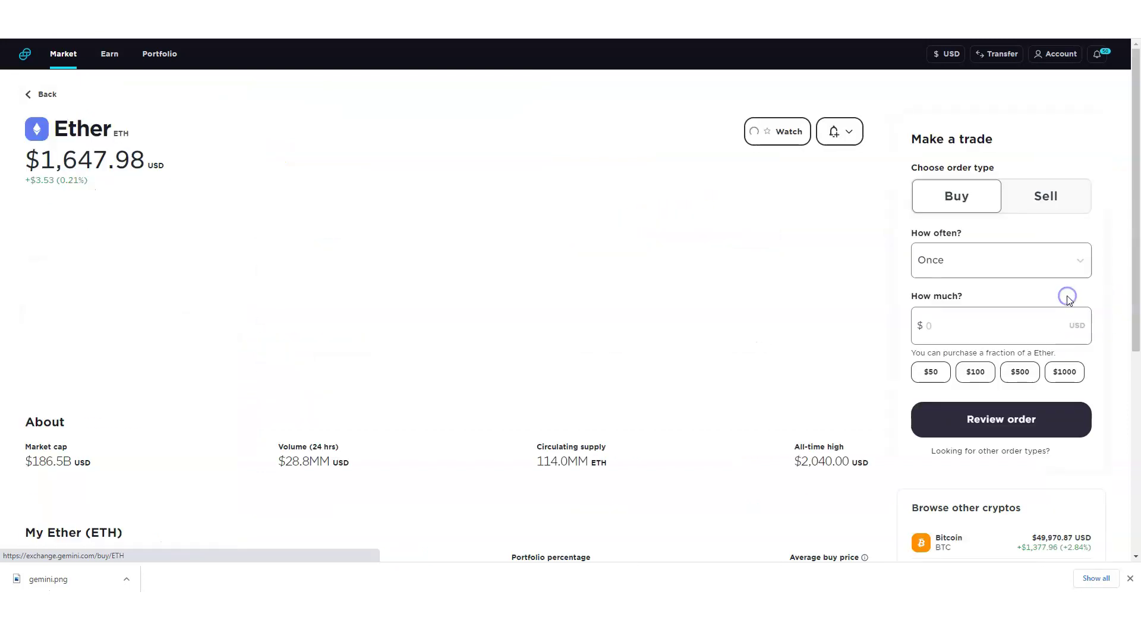